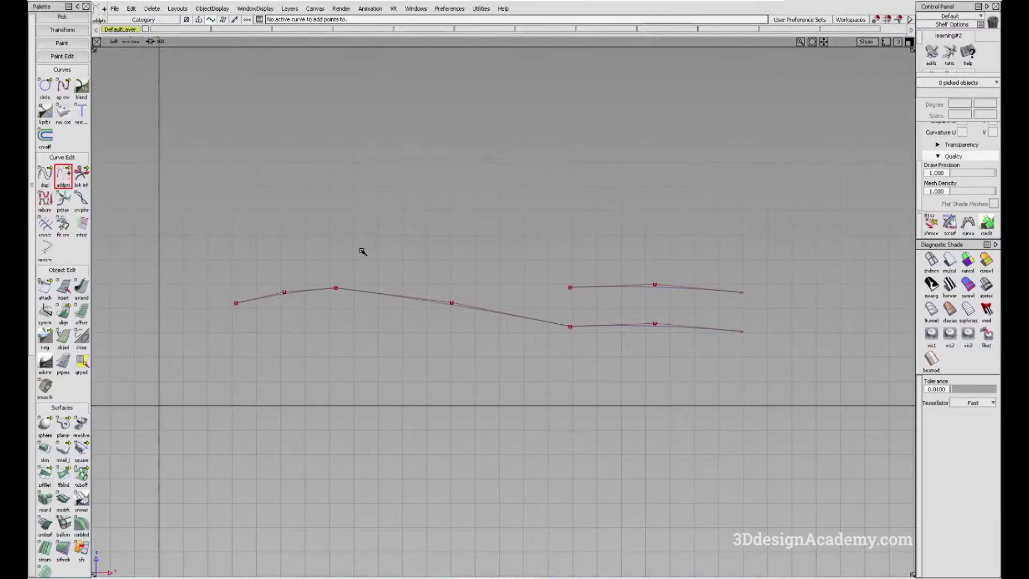
Translate the middle curve up off its neighbouring curves with the Transform Curve tool.
left_click(65, 179)
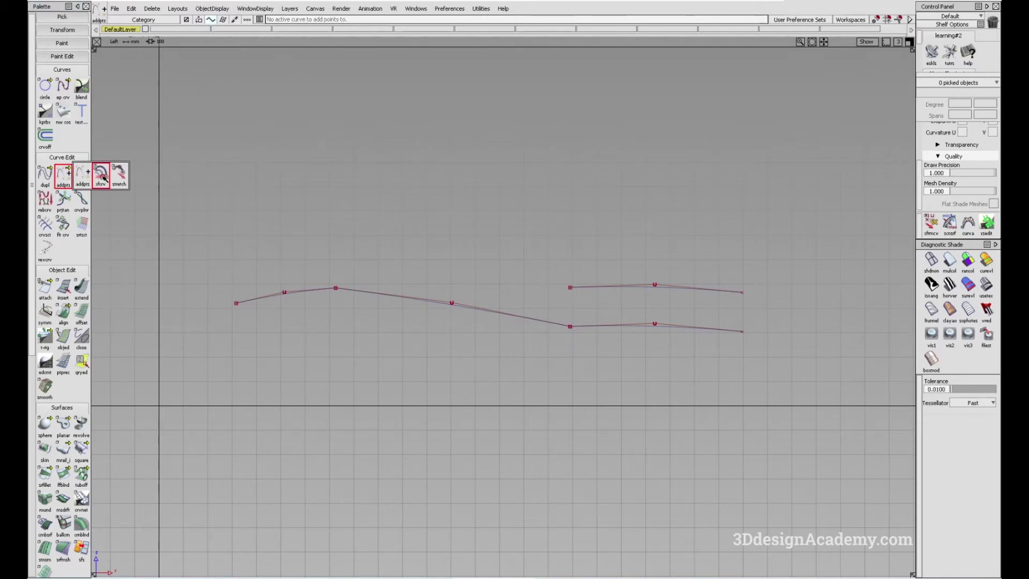
left_click_drag(104, 178, 103, 178)
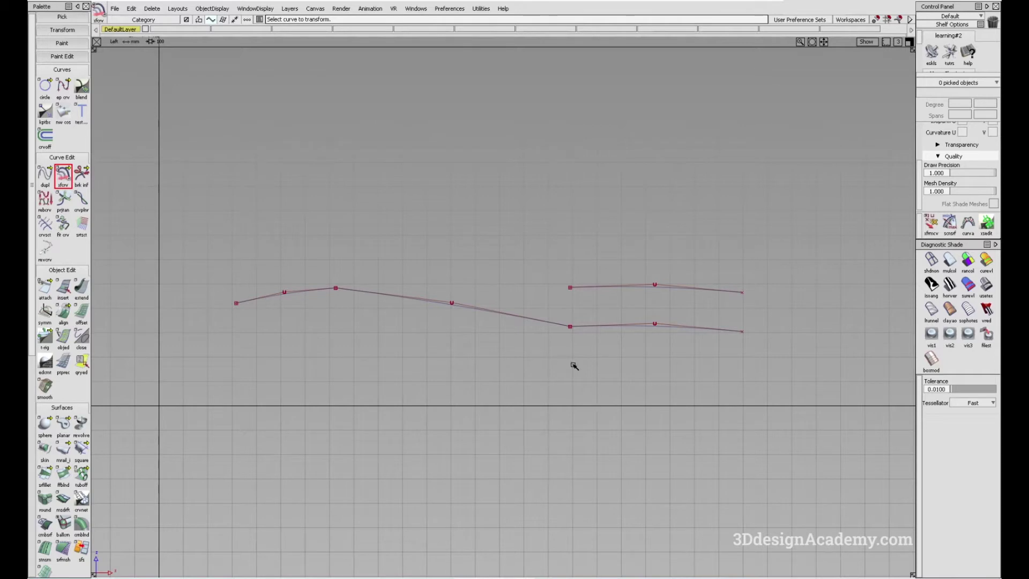
left_click(544, 324)
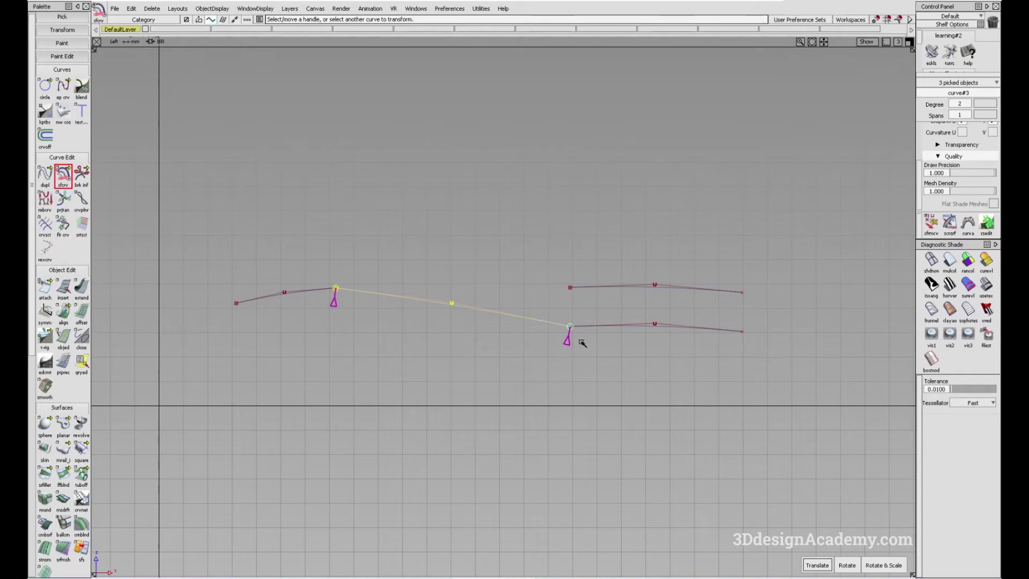
left_click_drag(535, 347, 563, 332)
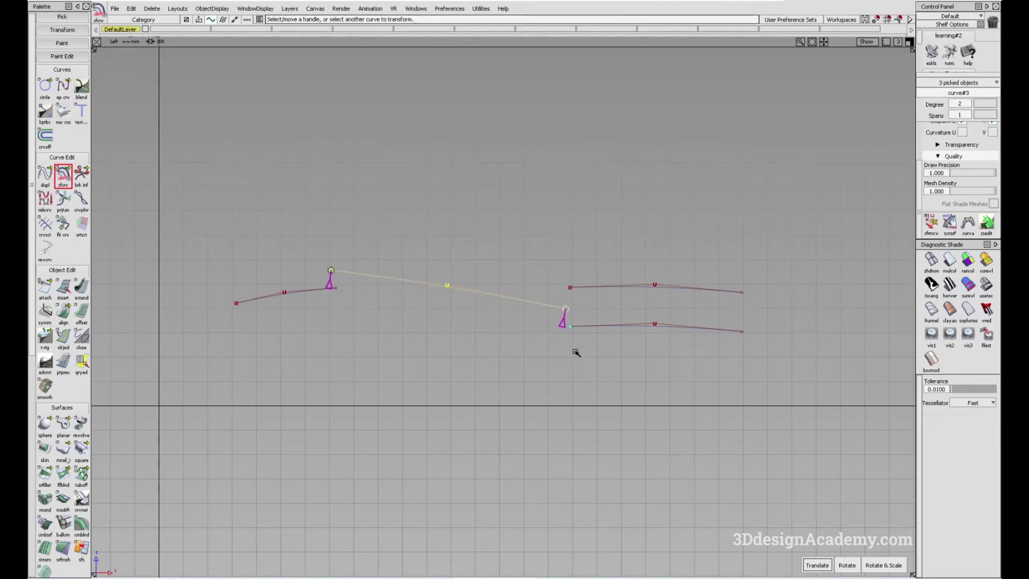
Switch the curve transform to Rotate, turn the middle curve about its right end and undo the rotation.
left_click(850, 565)
middle_click_drag(499, 312, 501, 319, "alt+shift")
middle_click_drag(437, 335, 394, 273, "alt+shift")
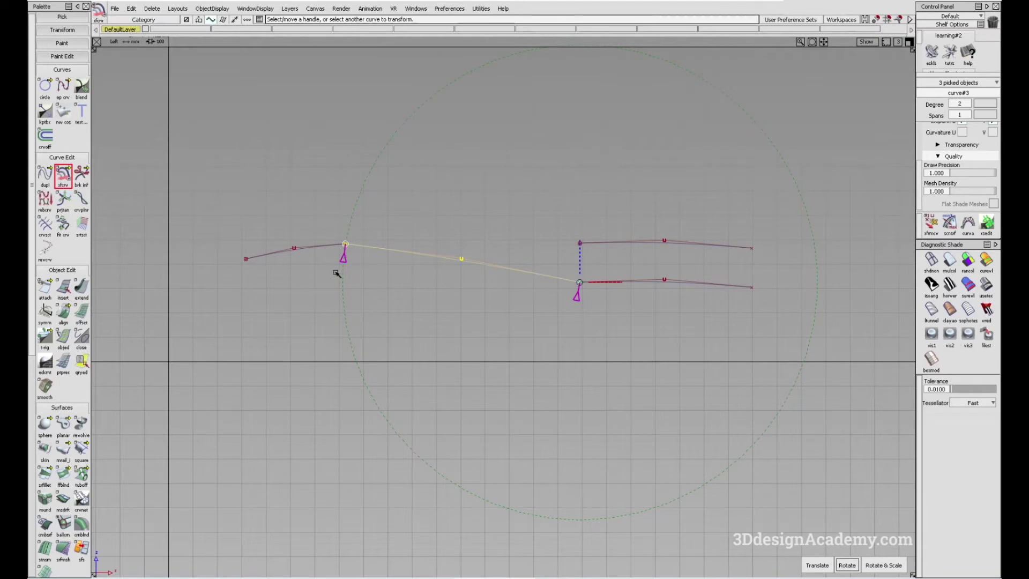
mouse_move(433, 238)
middle_mouse_down("alt+shift")
mouse_move(411, 282)
mouse_move(440, 255)
middle_mouse_up("alt+shift")
right_click_drag(440, 254, 412, 271, "alt+shift")
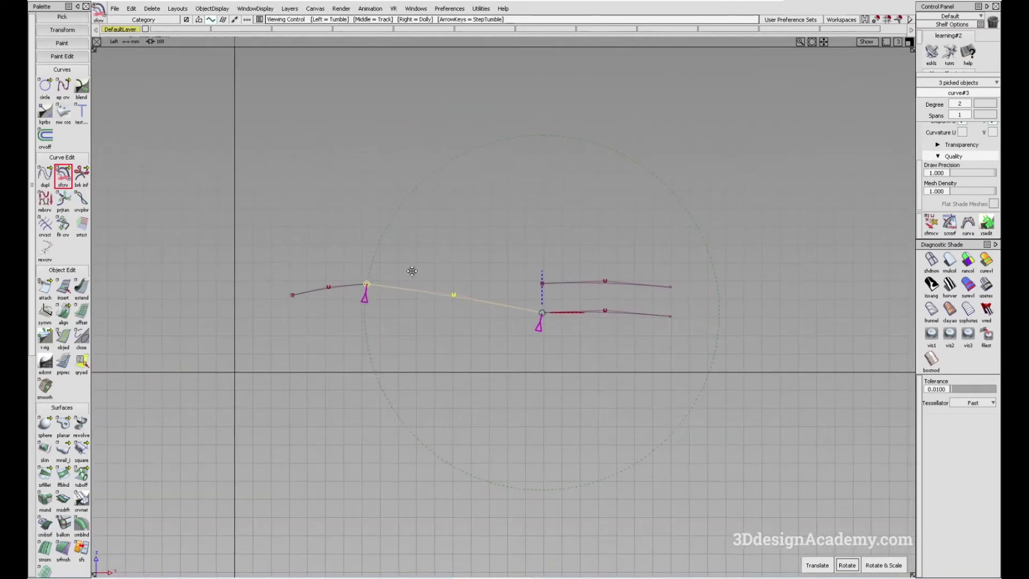
middle_click_drag(411, 271, 411, 271, "alt+shift")
left_click_drag(397, 275, 454, 336)
key("ctrl+z")
Try rotating the middle curve around the vertical axis at its right end in the perspective view.
key("F8")
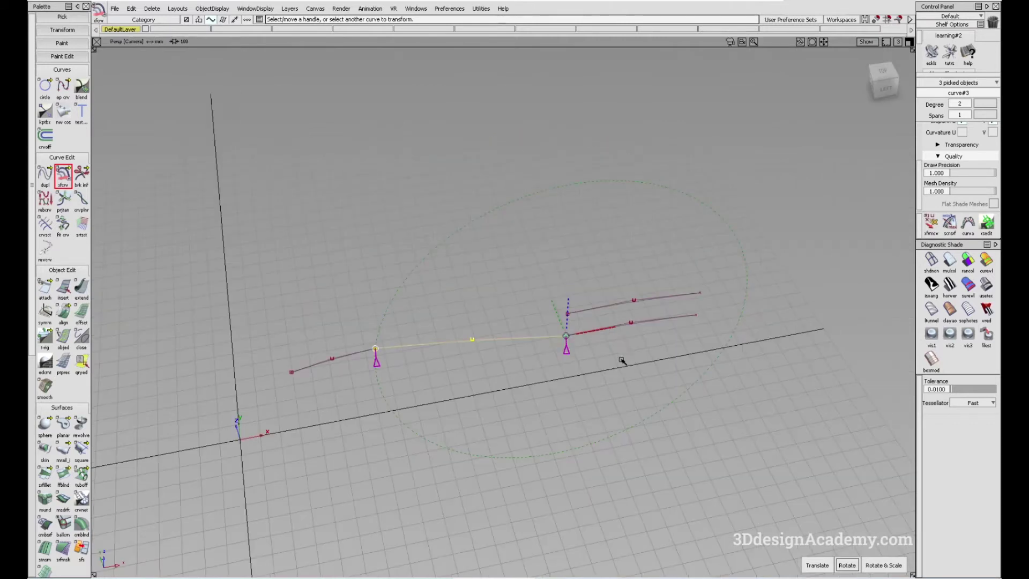
left_click_drag(485, 368, 600, 338, "alt+shift")
middle_click_drag(601, 338, 570, 360, "alt+shift")
middle_click_drag(507, 303, 673, 282, "alt+shift")
left_click_drag(562, 284, 595, 303, "alt+shift")
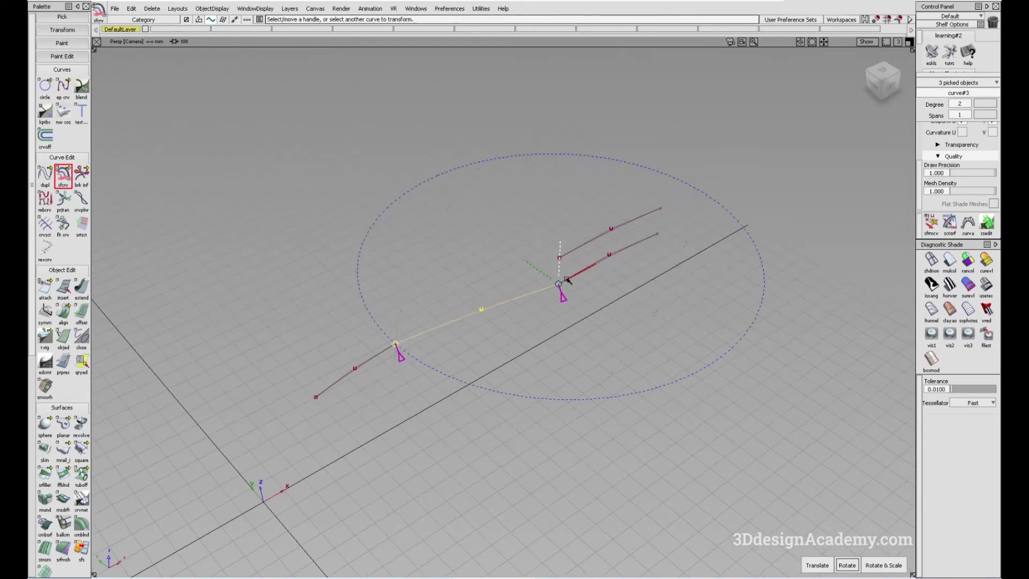
left_click_drag(434, 353, 398, 351)
left_click_drag(611, 361, 544, 379, "alt+shift")
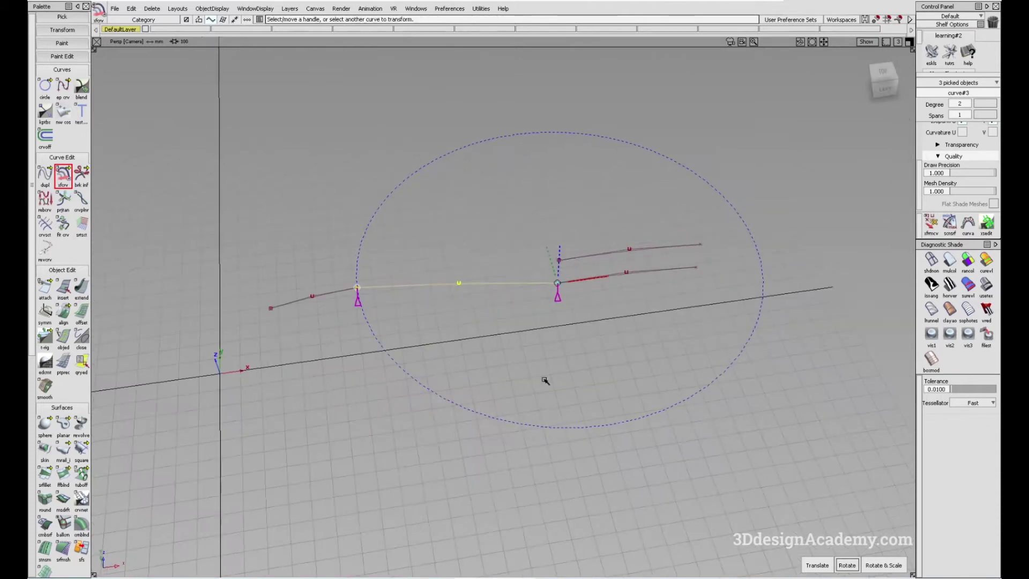
Pick the middle curve, shift it with the Move tool in the Left view, undo the move and clear the selection.
left_click_drag(476, 437, 521, 326, "ctrl+shift")
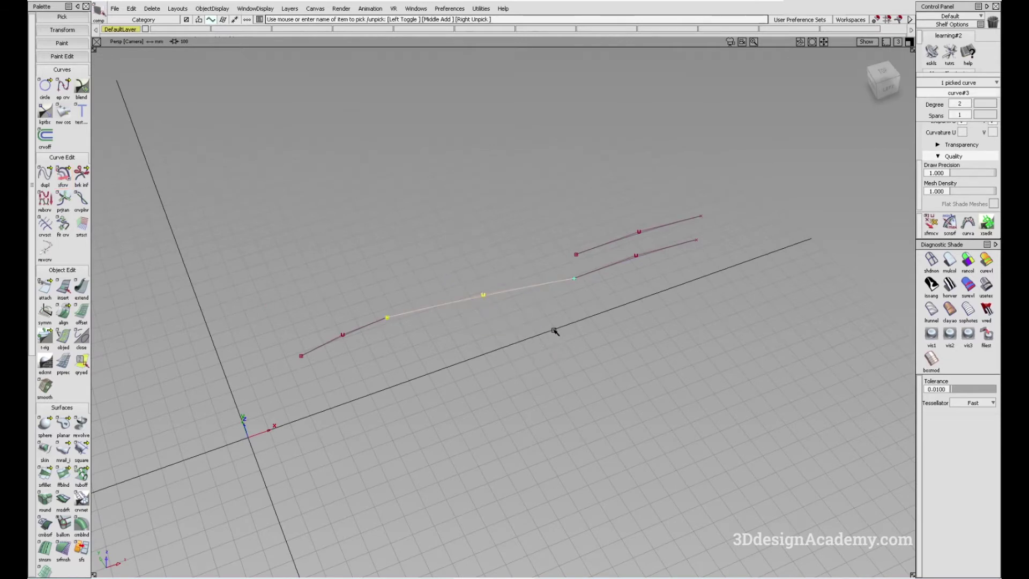
left_click_drag(541, 316, 327, 388, "ctrl+shift")
key("ctrl+z")
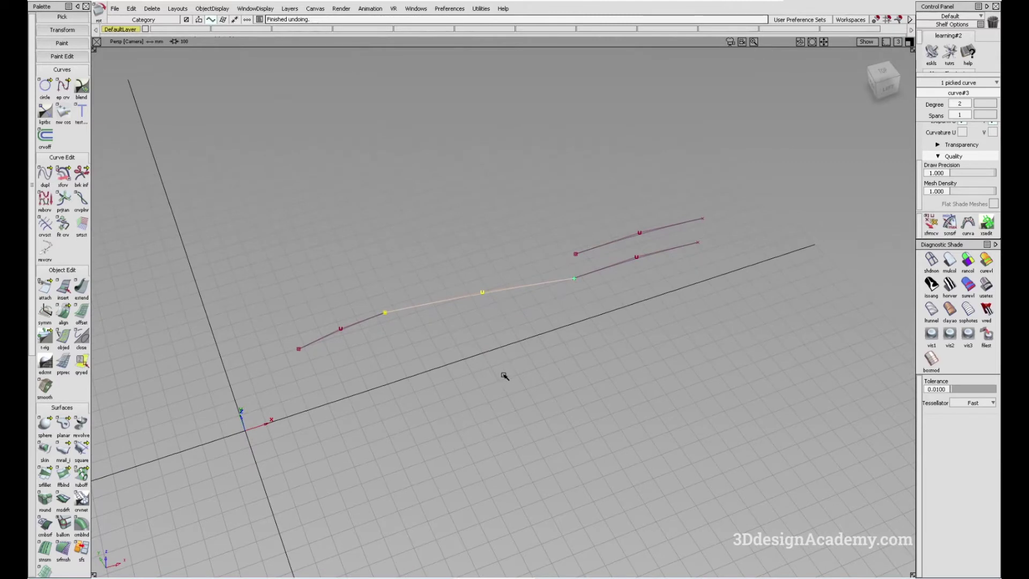
left_click_drag(405, 397, 410, 343, "ctrl+shift")
mouse_move(420, 259)
left_mouse_down("ctrl+shift")
mouse_move(478, 295)
mouse_move(504, 338)
left_mouse_up("ctrl+shift")
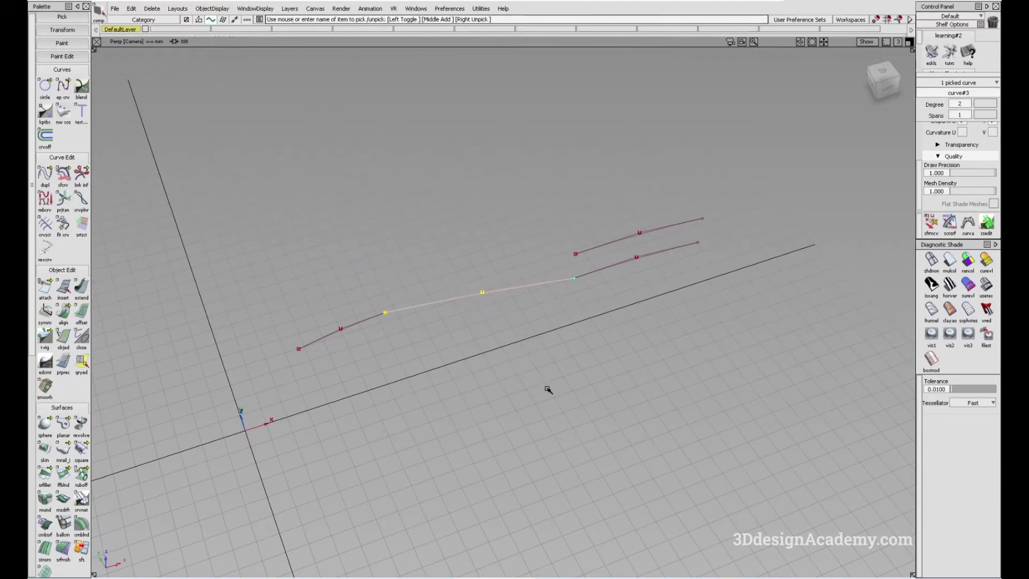
key("F6")
middle_click_drag(470, 331, 434, 380, "alt+shift")
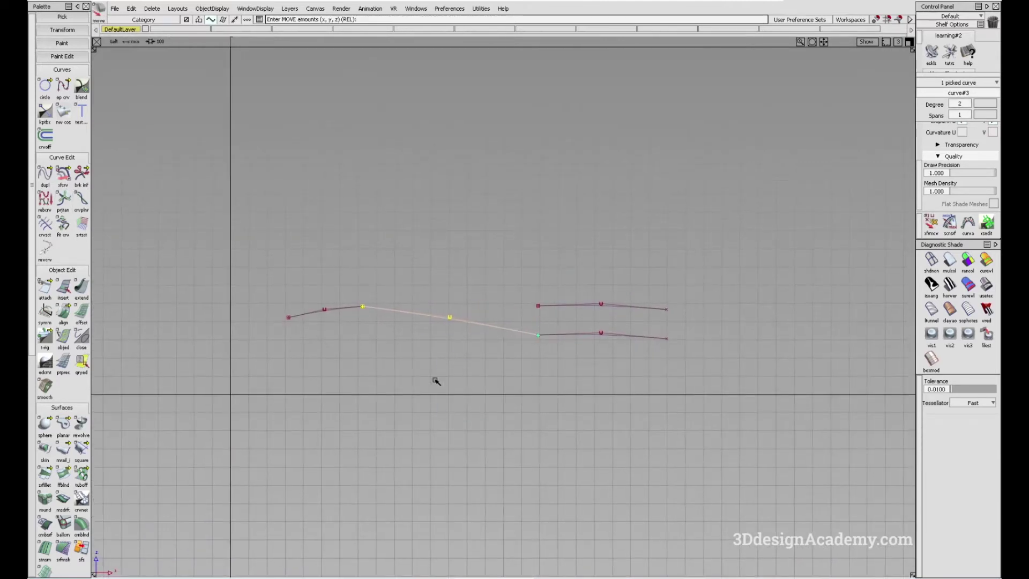
left_click_drag(422, 389, 466, 389)
key("ctrl+z")
key("F8")
left_click_drag(491, 309, 477, 303, "alt+shift")
left_click_drag(468, 296, 418, 252, "ctrl+shift")
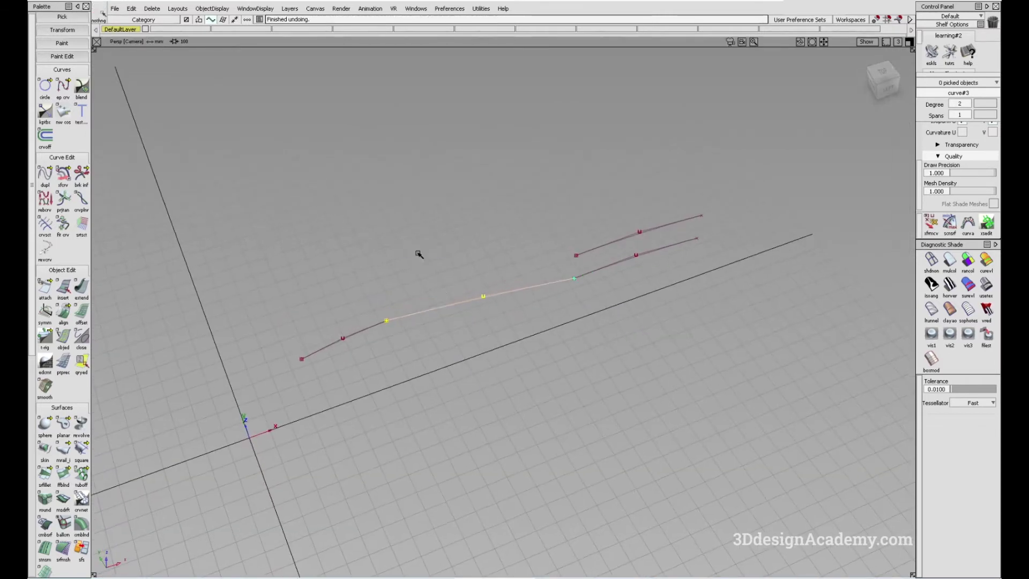
Set the Transform Curve tool's transform type to Rotate & Scale.
double_click(64, 179)
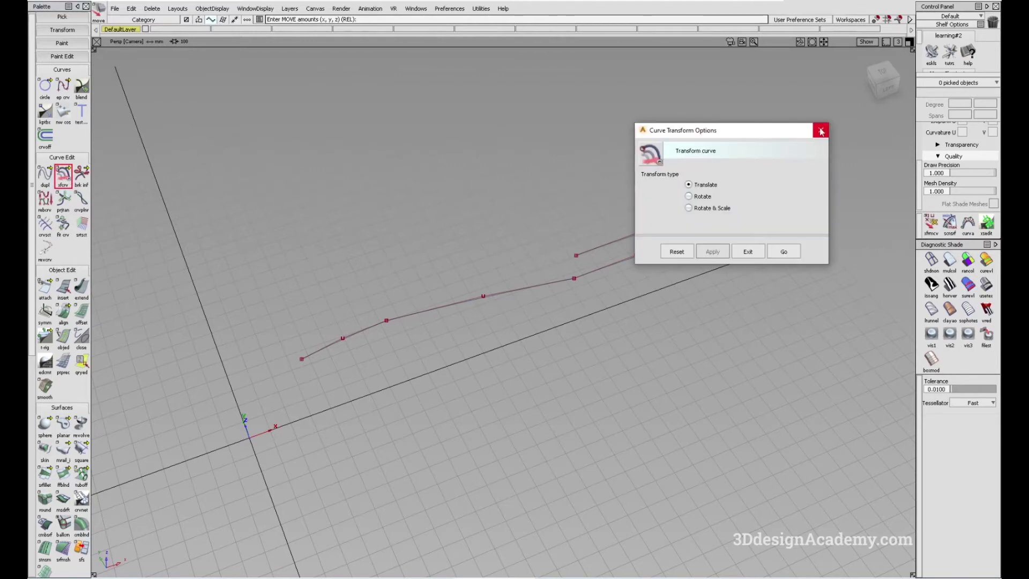
left_click(784, 252)
double_click(63, 180)
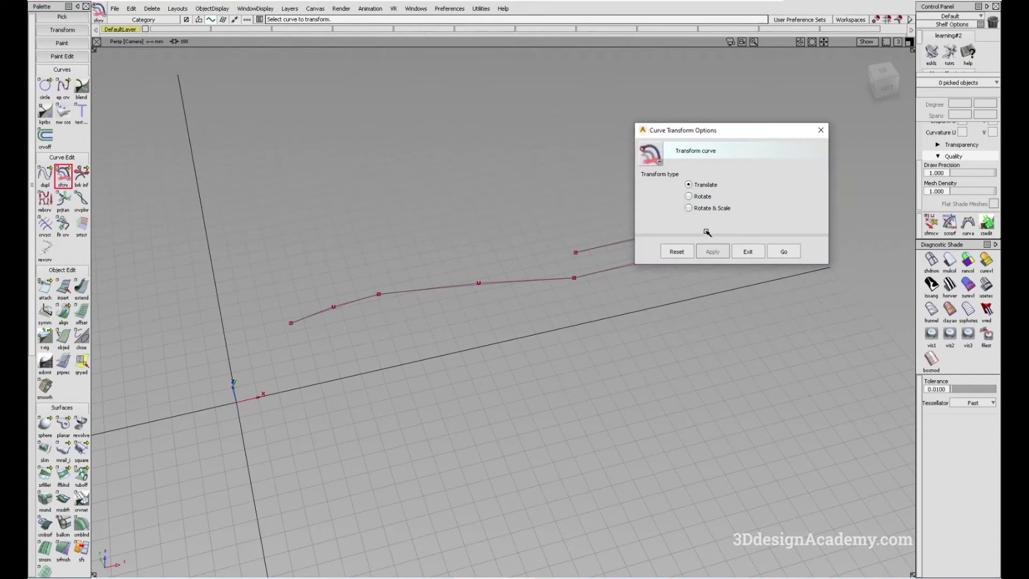
left_click(695, 210)
left_click(784, 252)
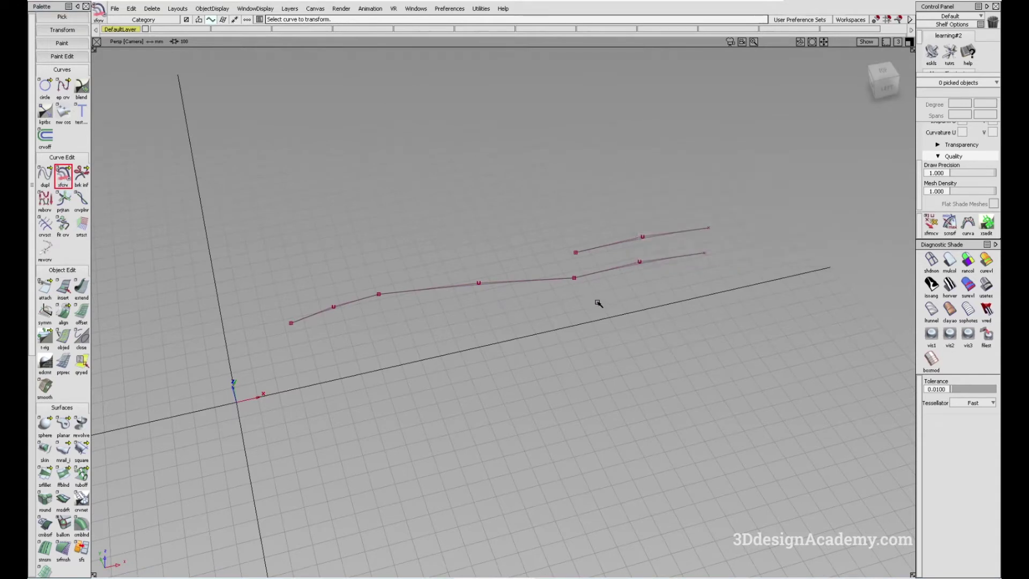
left_click(558, 280)
key("F5")
key("F6")
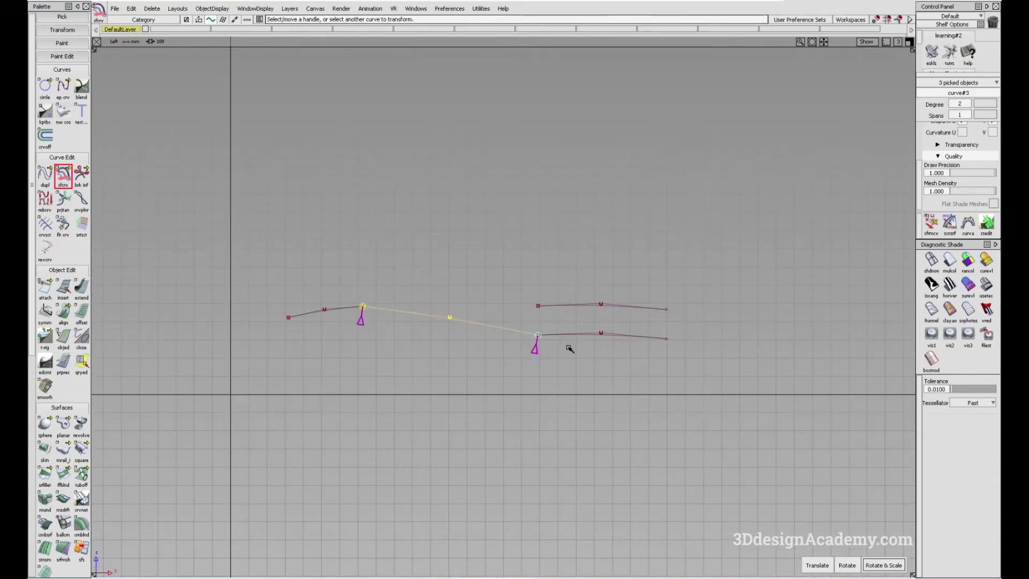
middle_click_drag(412, 338, 445, 336, "alt+shift")
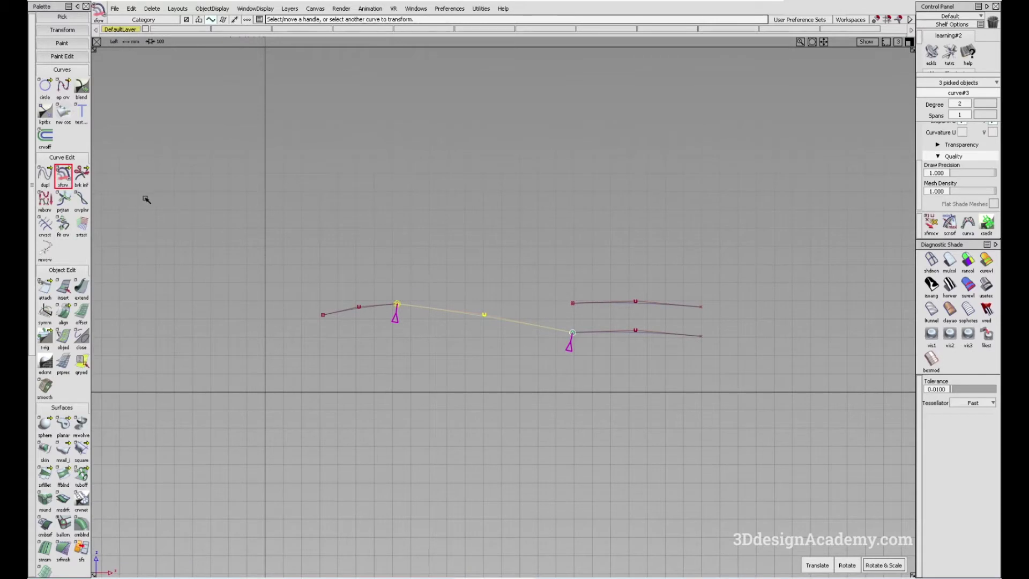
middle_click_drag(548, 314, 536, 301, "alt+shift")
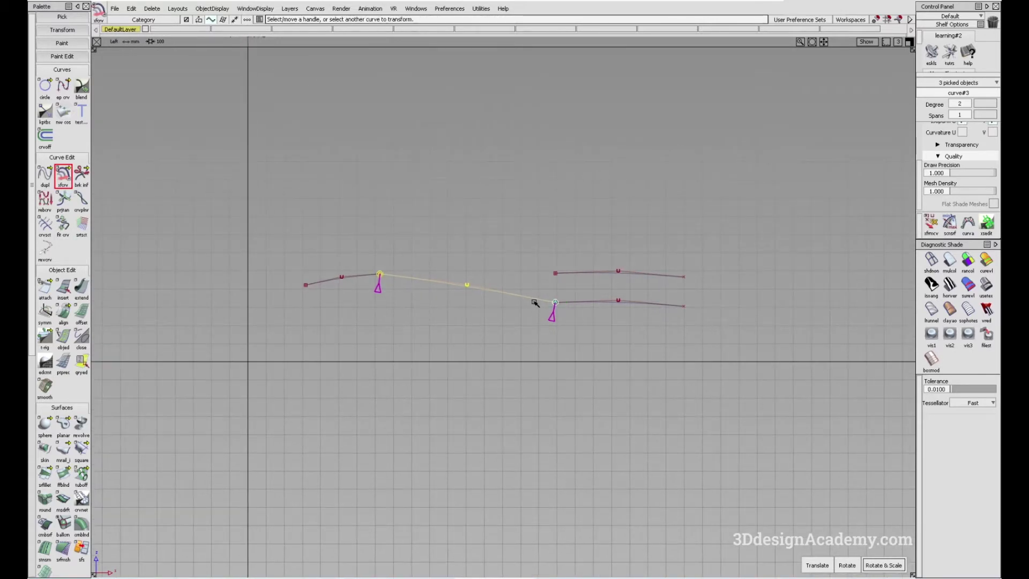
left_click(507, 320)
right_click_drag(479, 287, 696, 285, "alt+shift")
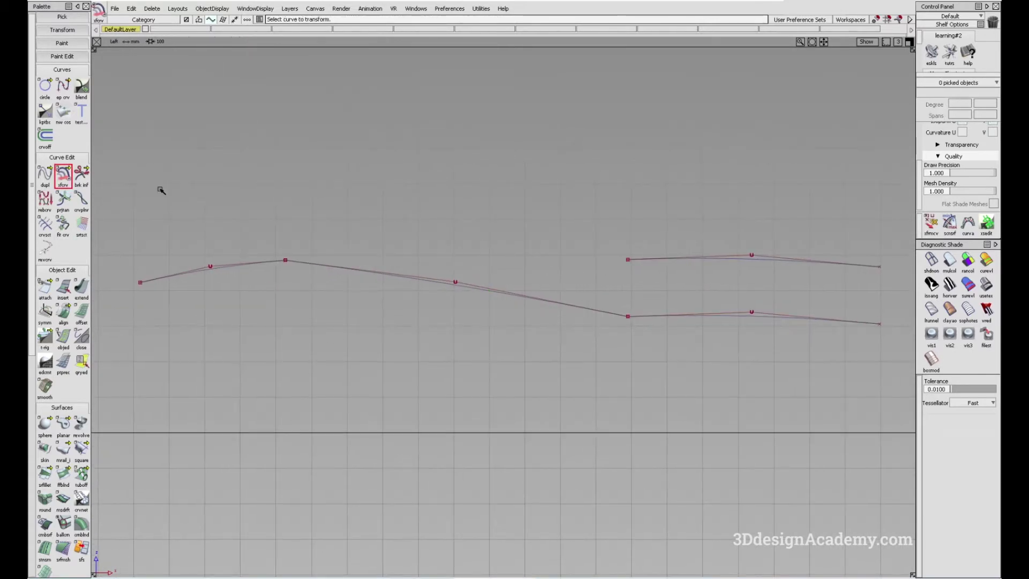
middle_click_drag(573, 341, 593, 356, "alt+shift")
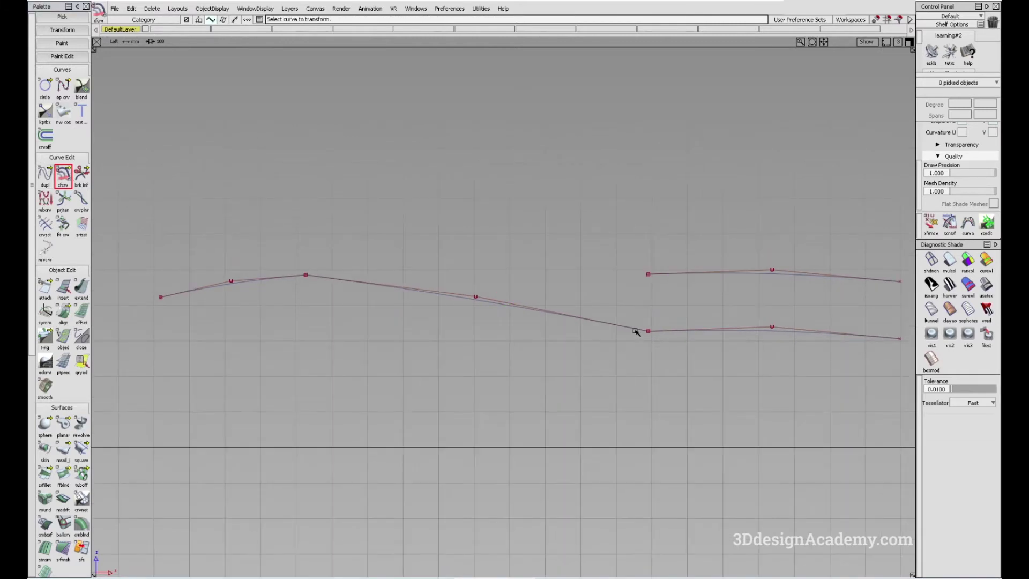
Rotate and scale the middle curve about its left end until its right end meets the upper right curve's start, then undo it.
double_click(63, 176)
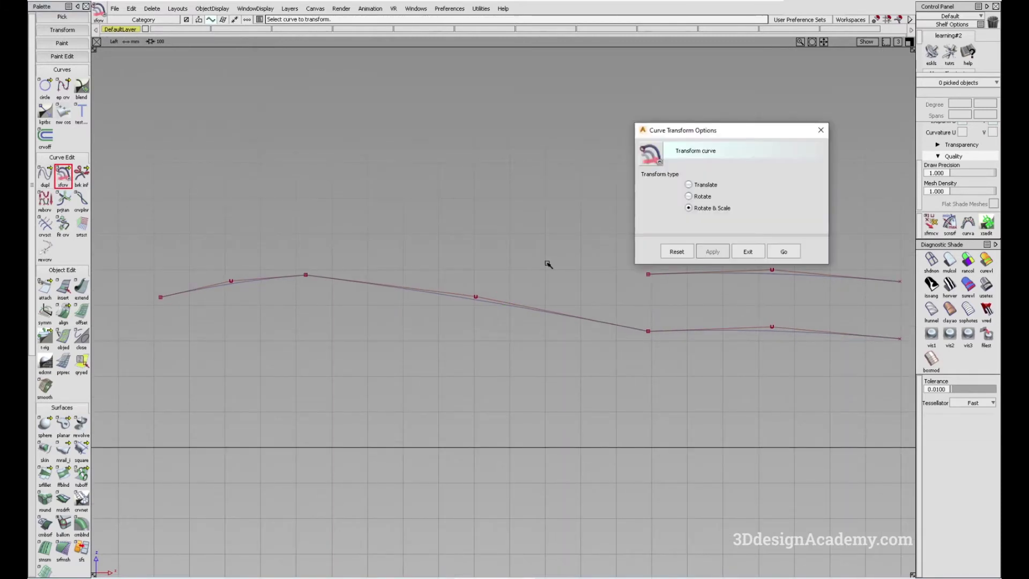
left_click(796, 255)
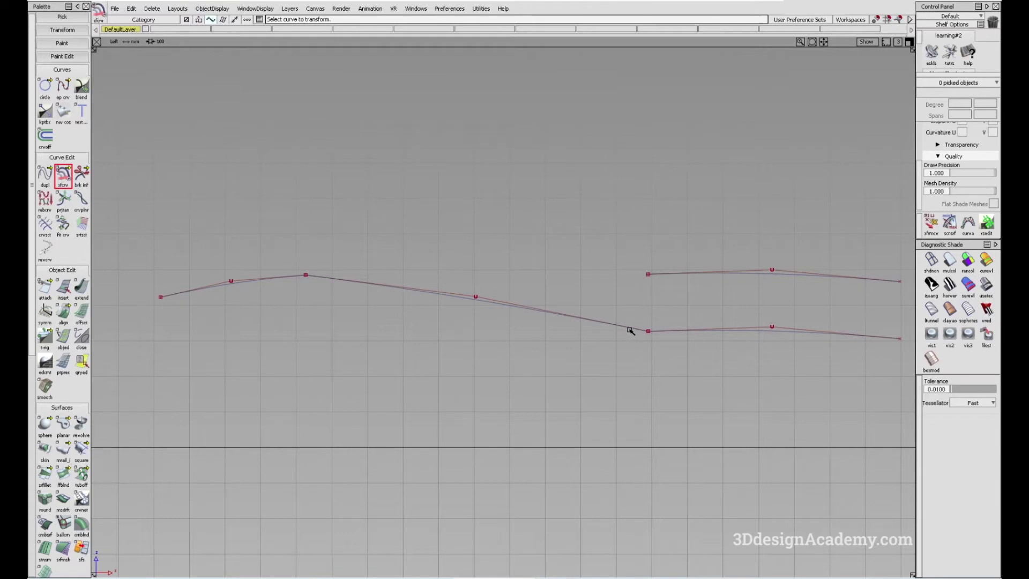
left_click(631, 328)
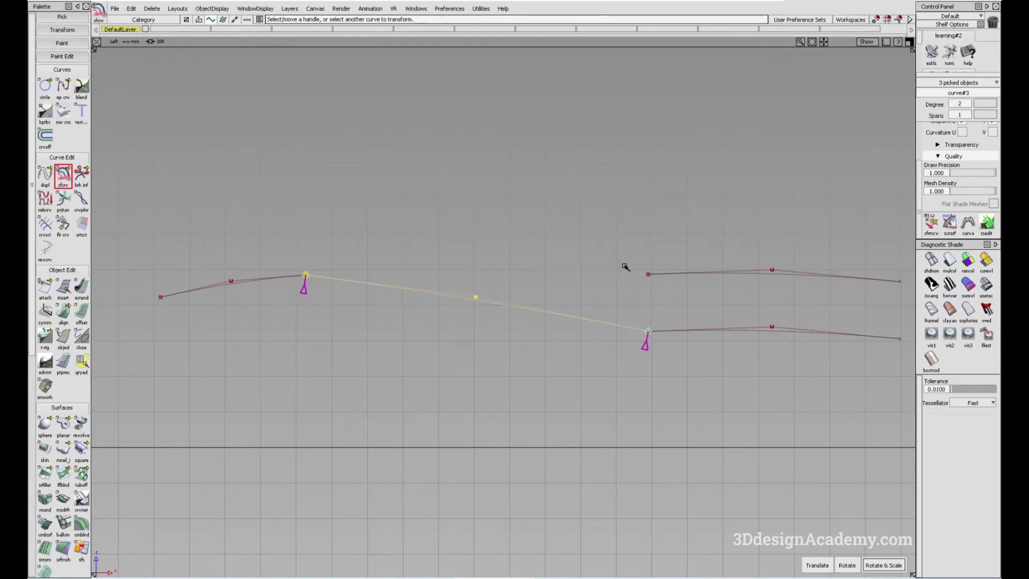
middle_click_drag(535, 367, 525, 352, "alt+shift")
middle_click_drag(390, 339, 386, 333, "alt+shift")
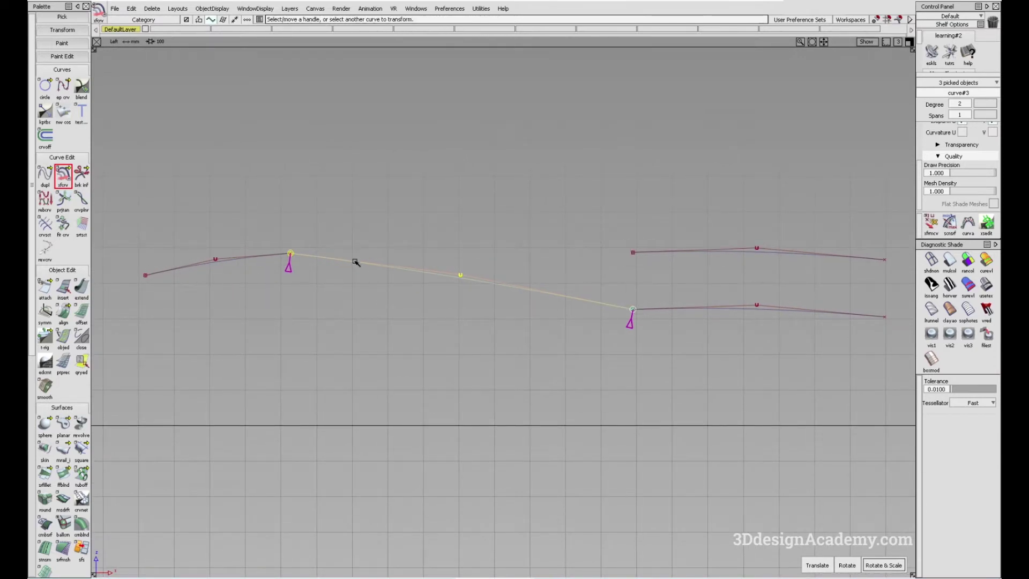
left_click(616, 314)
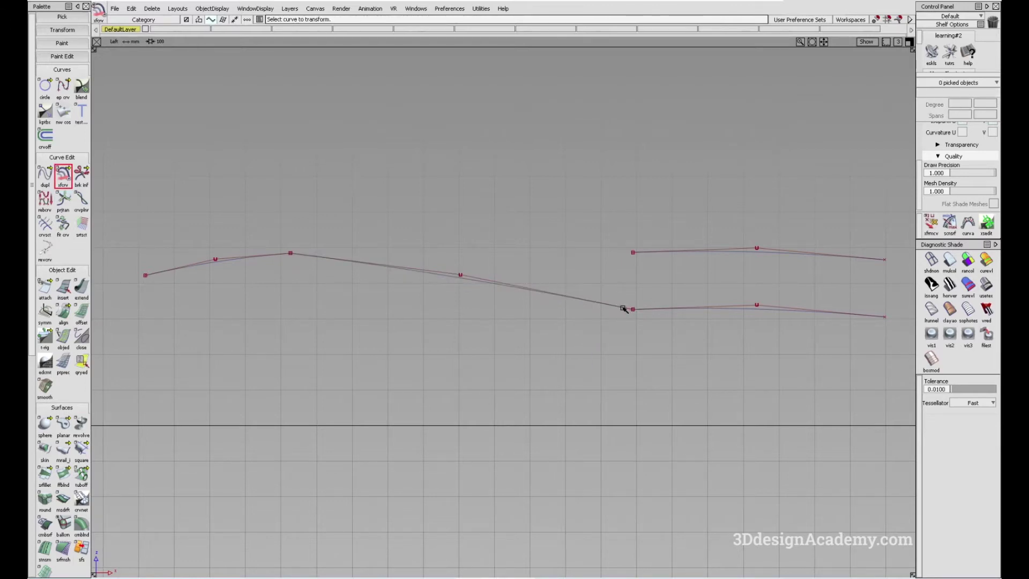
left_click(624, 309)
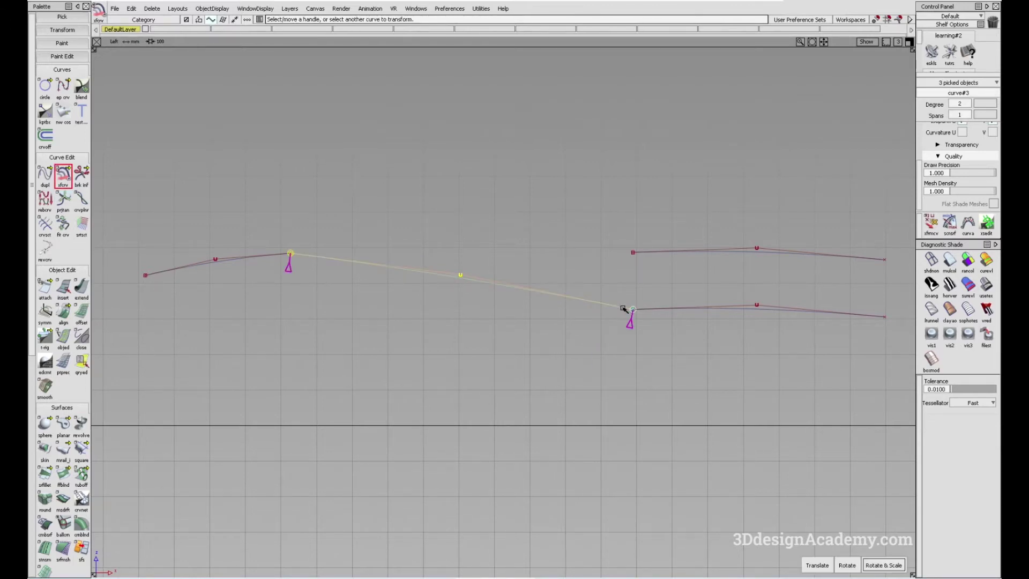
left_click(621, 252)
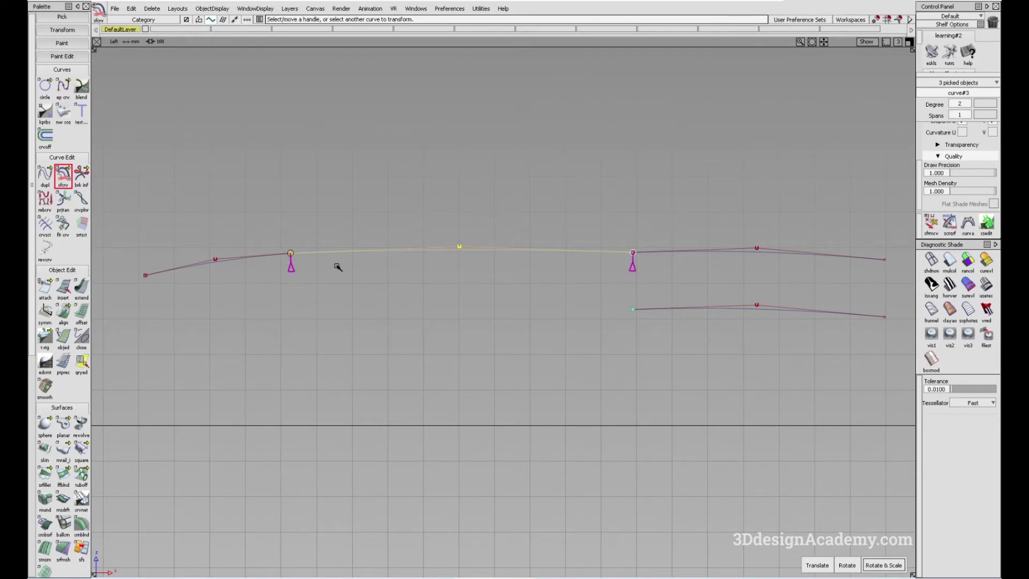
left_click(616, 282)
left_click(488, 410)
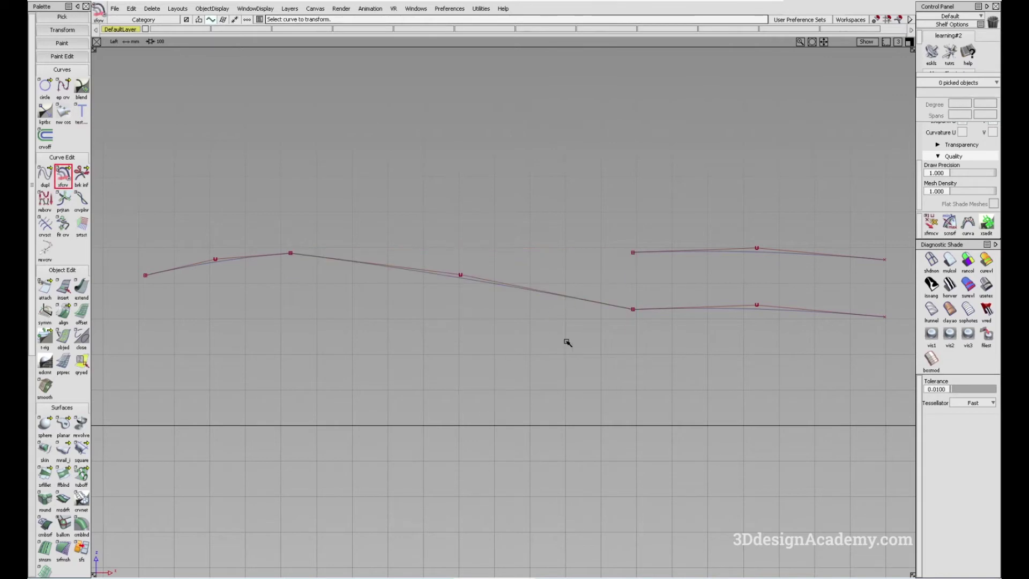
Paste a copy of the middle curve in place and put it on a new non-pickable layer L1.
middle_click_drag(572, 351, 561, 349, "alt+shift")
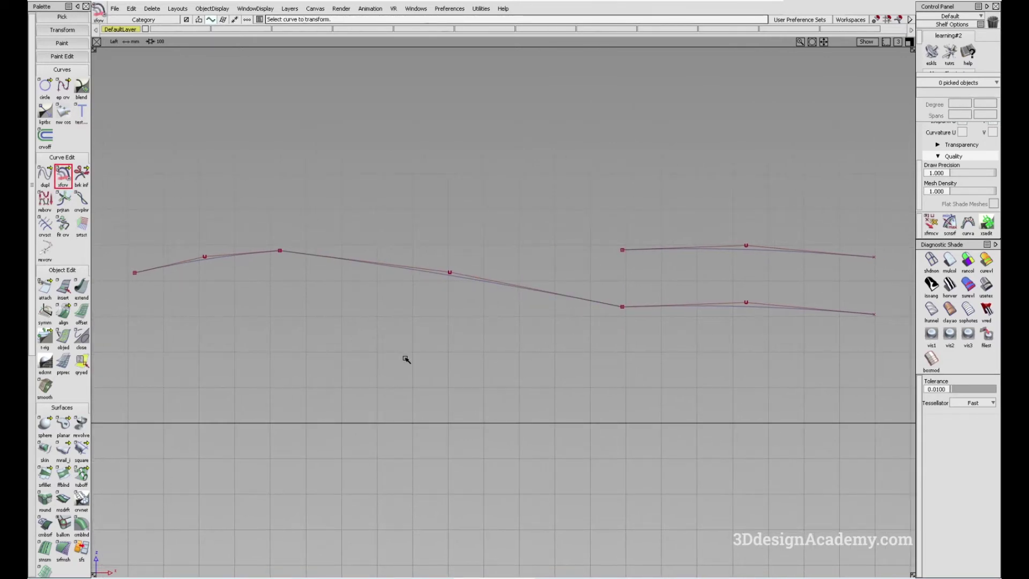
left_click(474, 294)
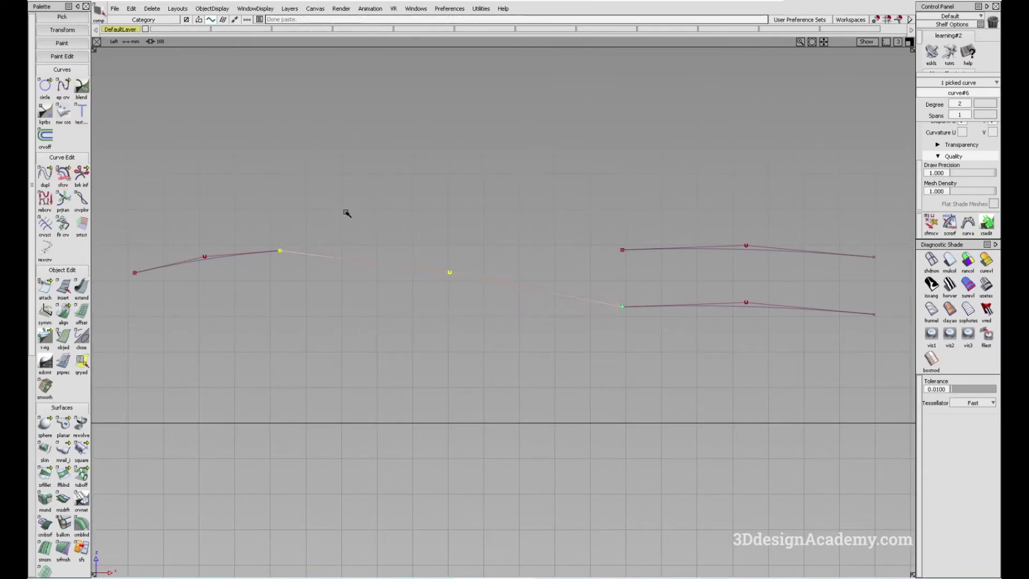
left_click(290, 8)
left_click(297, 31)
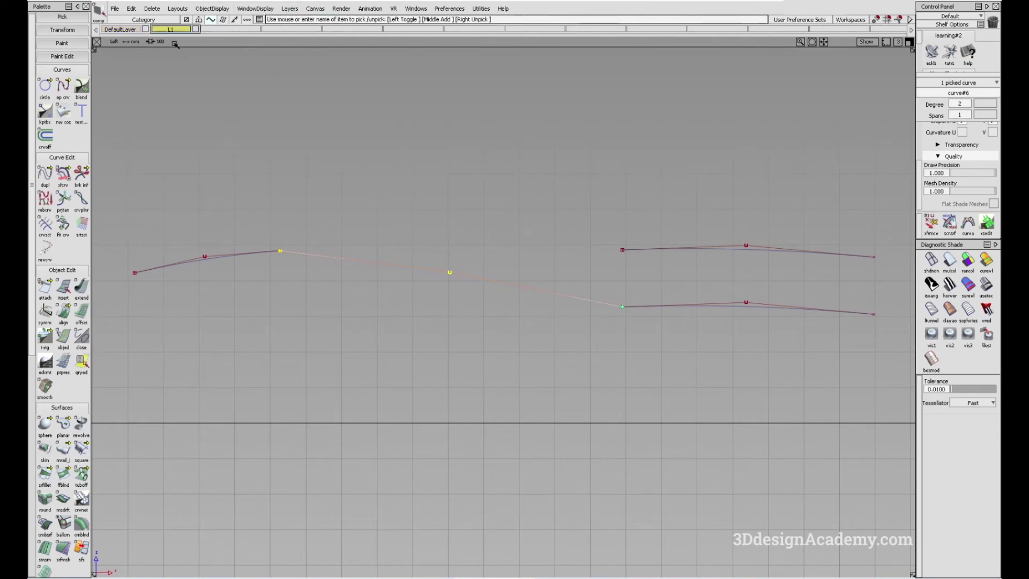
left_click_drag(182, 31, 181, 42)
left_click(196, 30)
Pick the right end CV of the original middle curve and snap it to the start of the upper right curve.
left_click_drag(556, 278, 635, 294, "ctrl+shift")
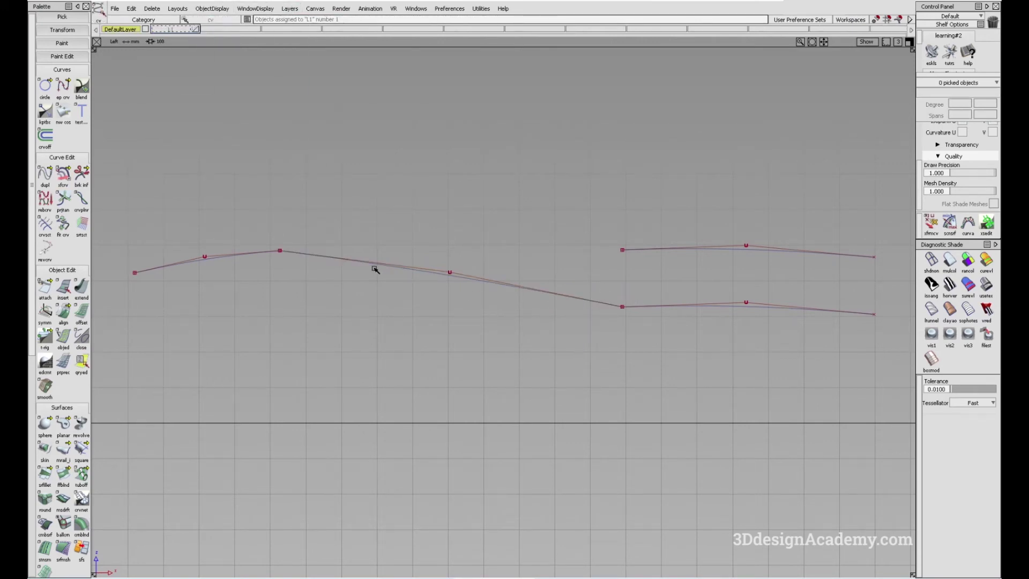
left_click(622, 306)
left_click(637, 325)
middle_click_drag(646, 351, 636, 267, "ctrl+shift")
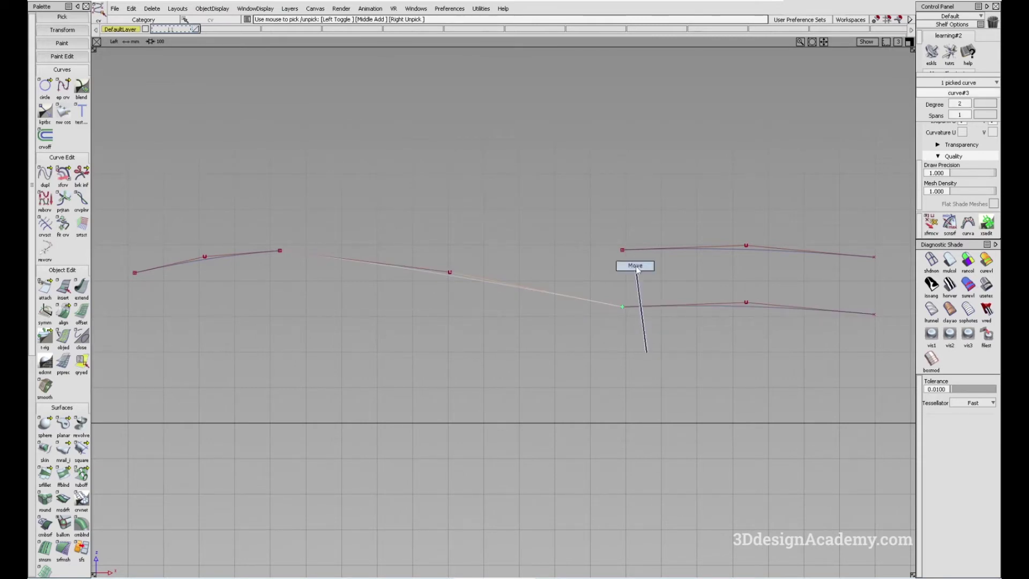
left_click(594, 247, "ctrl")
Move the original middle curve's middle CV upward until the curve arches slightly between its neighbours, and clear the selection.
left_click_drag(473, 364, 445, 264, "ctrl+shift")
left_click(450, 273)
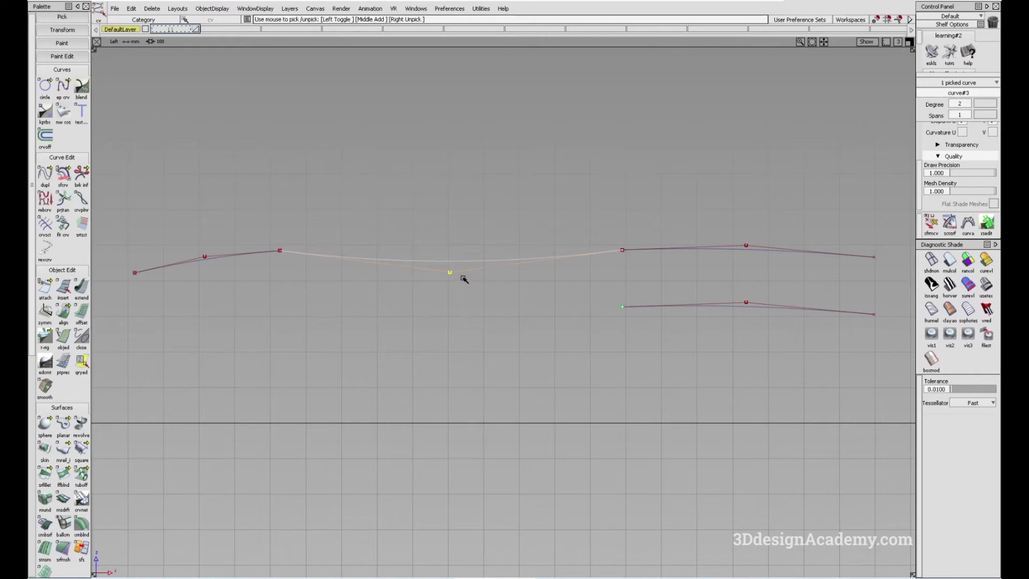
middle_click_drag(469, 291, 468, 268, "ctrl+shift")
right_click_drag(449, 312, 467, 280)
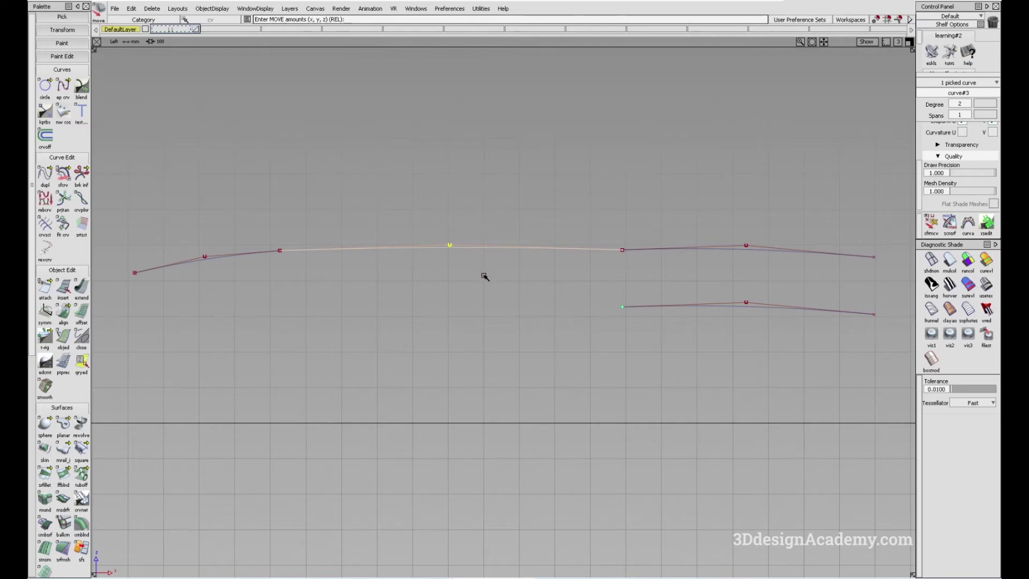
left_click_drag(484, 276, 499, 350, "ctrl+shift")
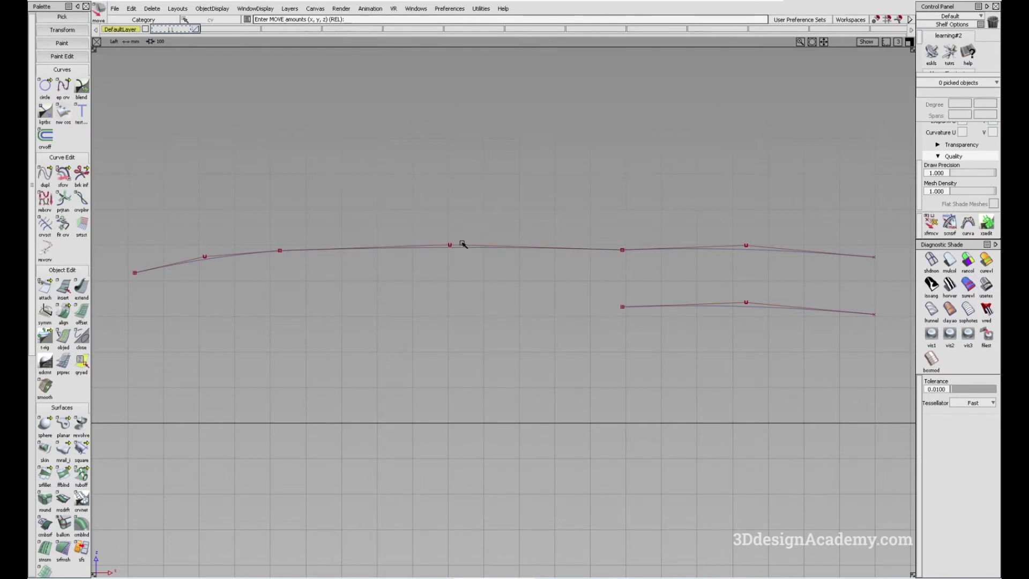
Delete the CV-edited middle curve and show layer L1 with its copy again.
left_click_drag(395, 211, 512, 293, "ctrl+shift")
left_click(531, 247)
key("Delete")
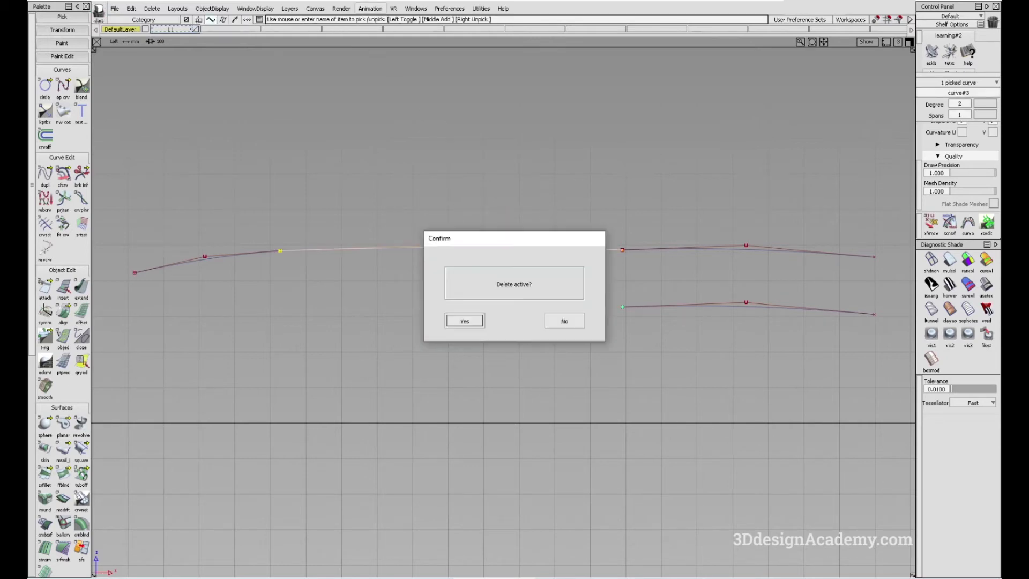
key("Return")
left_click(197, 30)
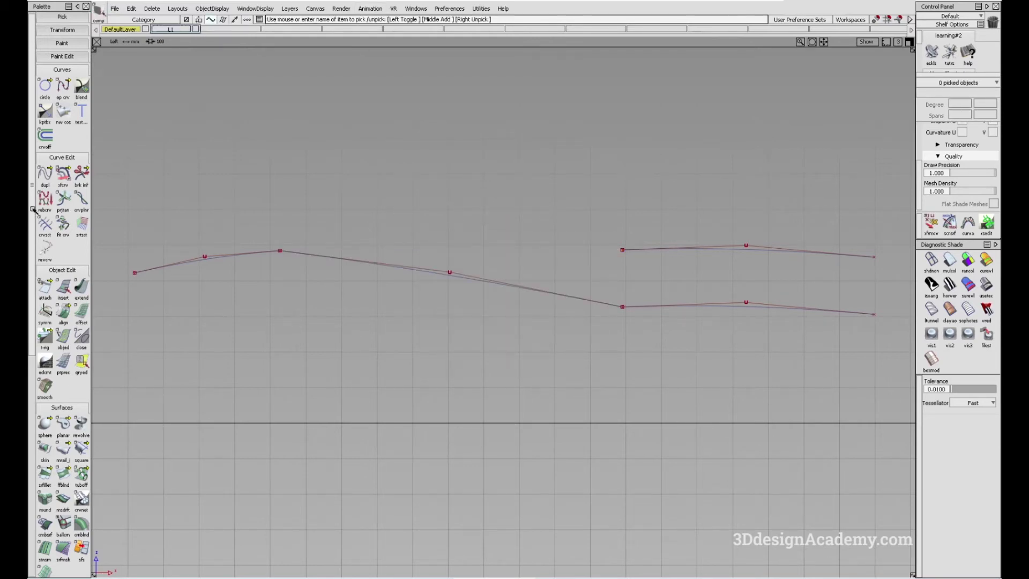
Use Transform Curve in Rotate & Scale mode to snap the middle curve's right end to the upper right curve's start and back to the lower one.
left_click(63, 173)
left_click(612, 306)
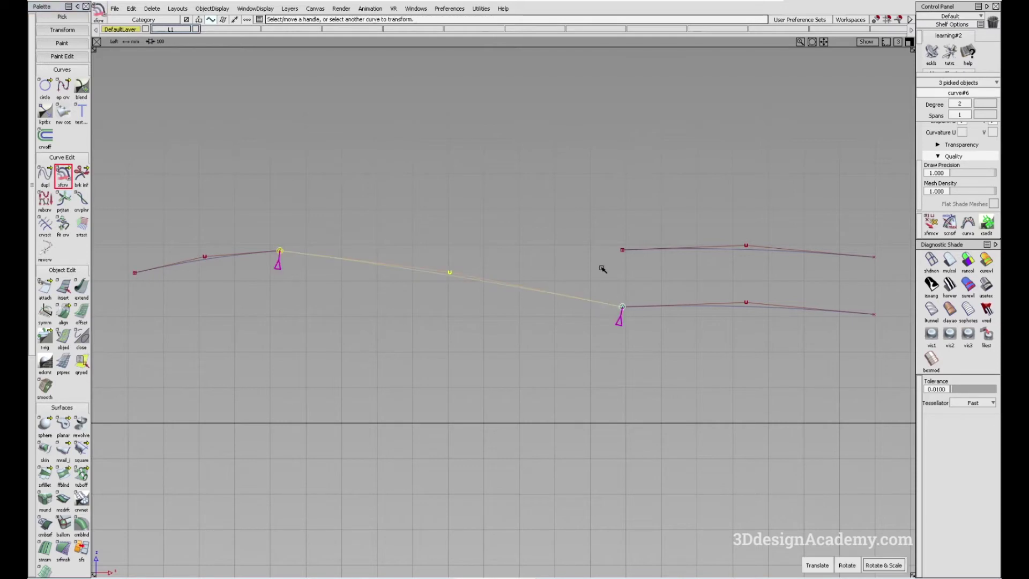
left_click(595, 240, "ctrl")
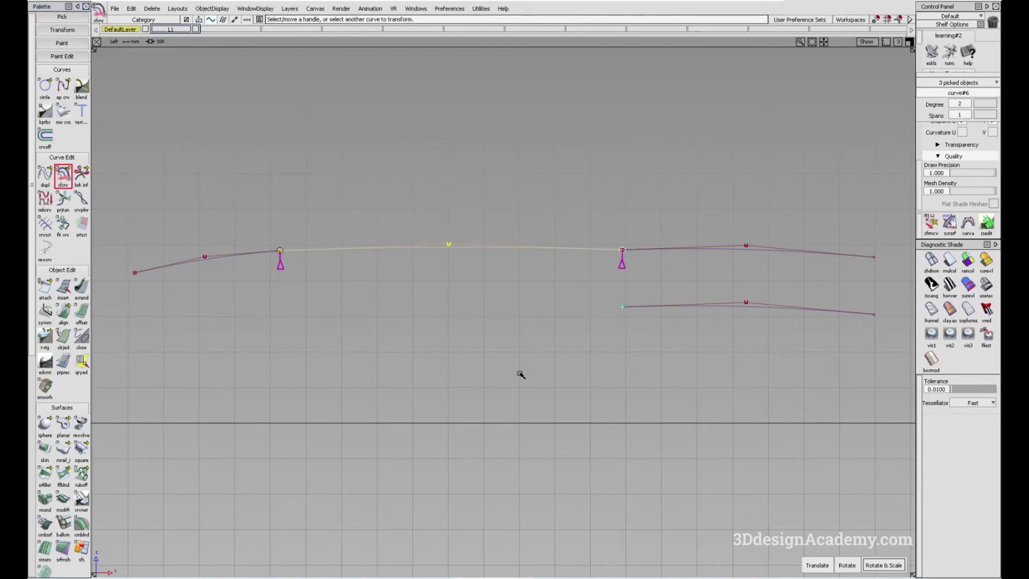
left_click(521, 317)
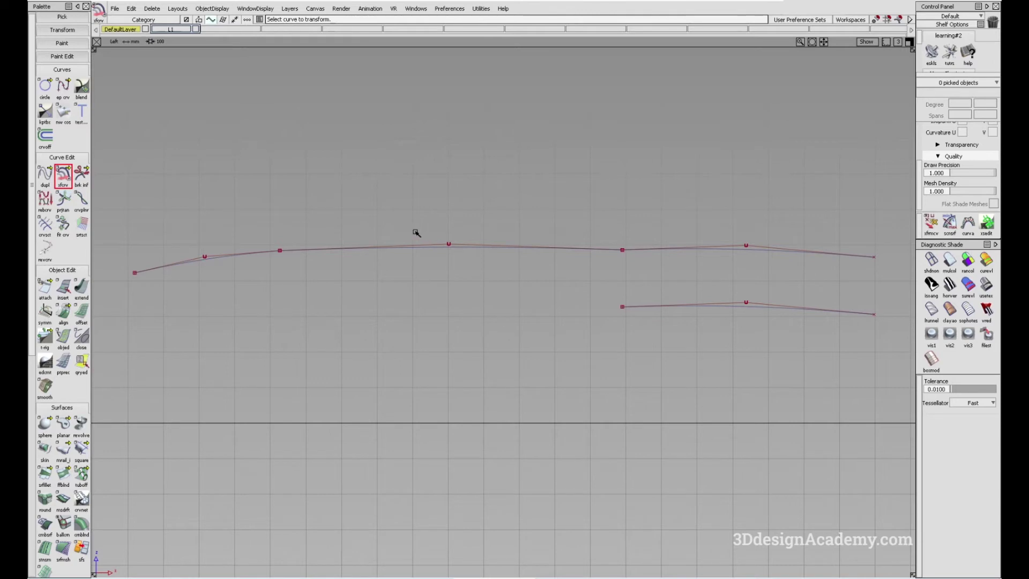
left_click(609, 249)
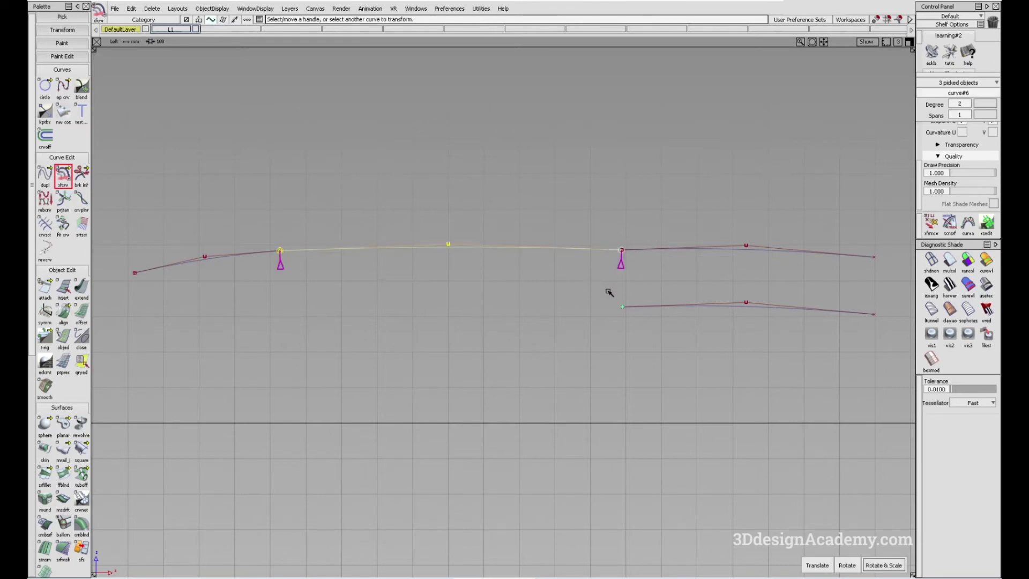
left_click(610, 307, "ctrl")
left_click(524, 307)
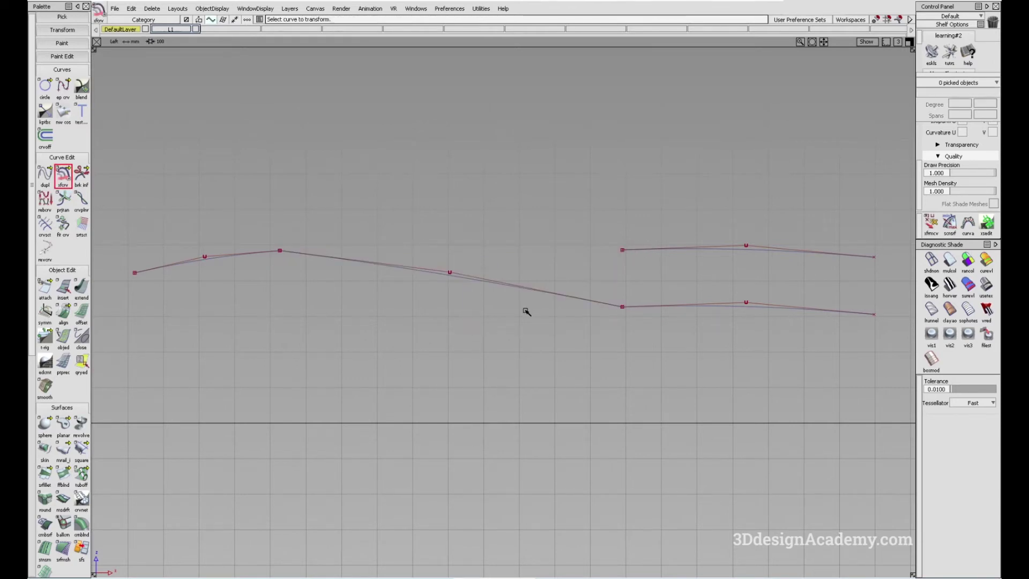
Paste a copy of the middle curve in place and put it on a new hidden layer L2.
middle_click_drag(529, 309, 531, 318, "alt+shift")
left_click_drag(413, 244, 467, 302, "ctrl+shift")
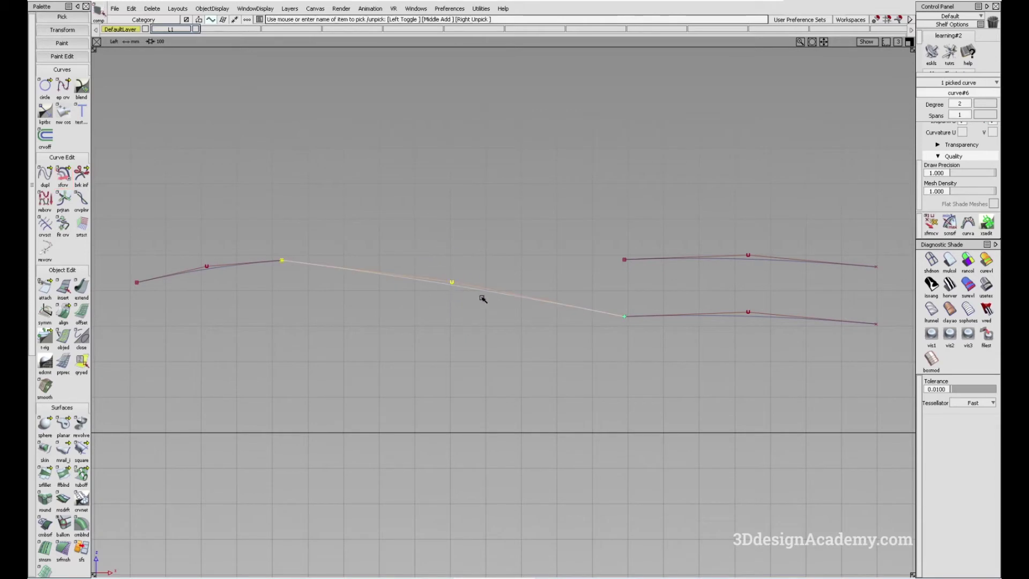
left_click(232, 20)
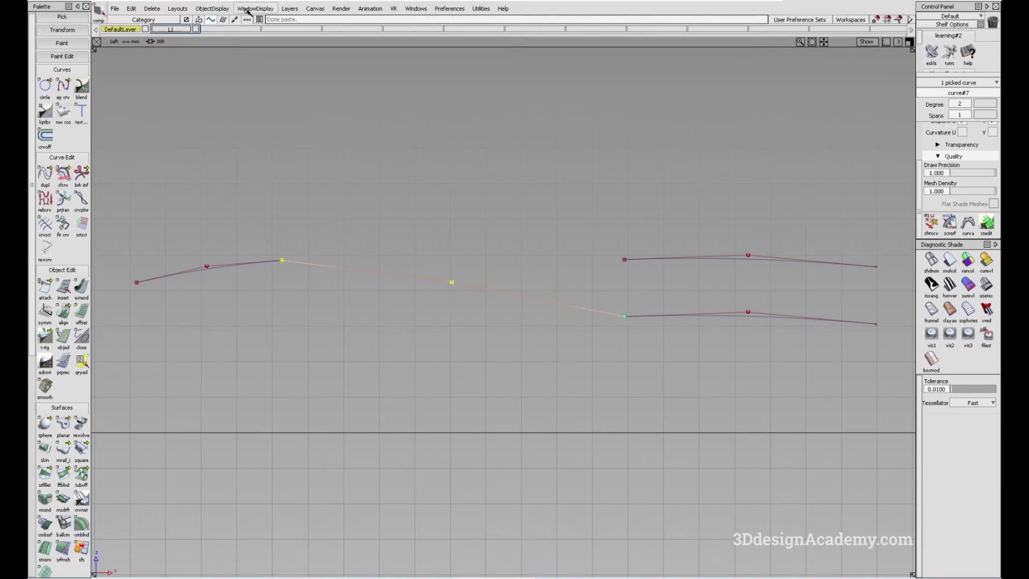
left_click(290, 8)
left_click(297, 22)
left_click_drag(234, 29, 237, 40)
left_click(246, 29)
left_click_drag(479, 356, 276, 90, "ctrl+shift")
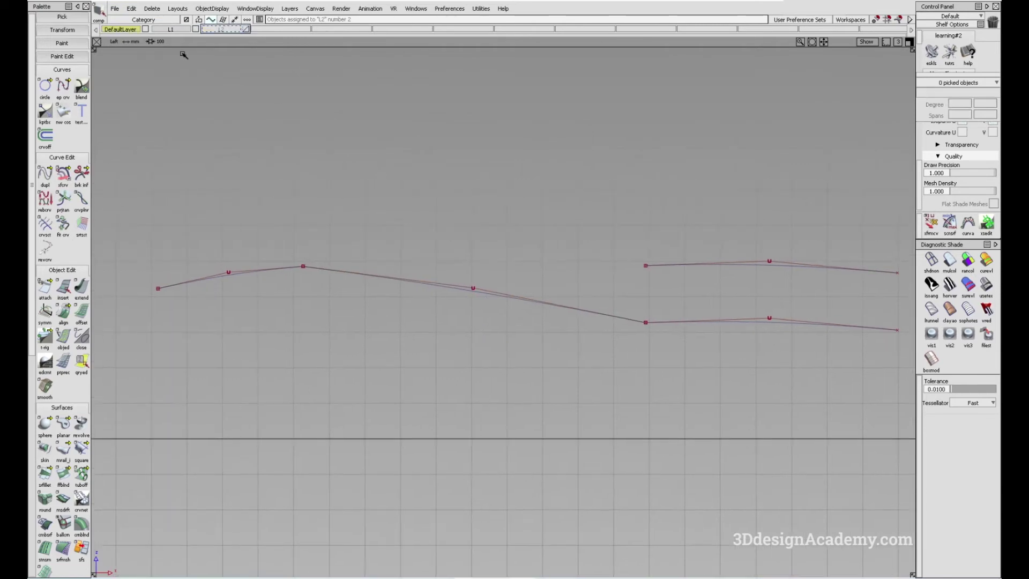
Colour layer L1 blue and rename it "Transform Curve".
left_click(198, 30)
left_click(279, 26)
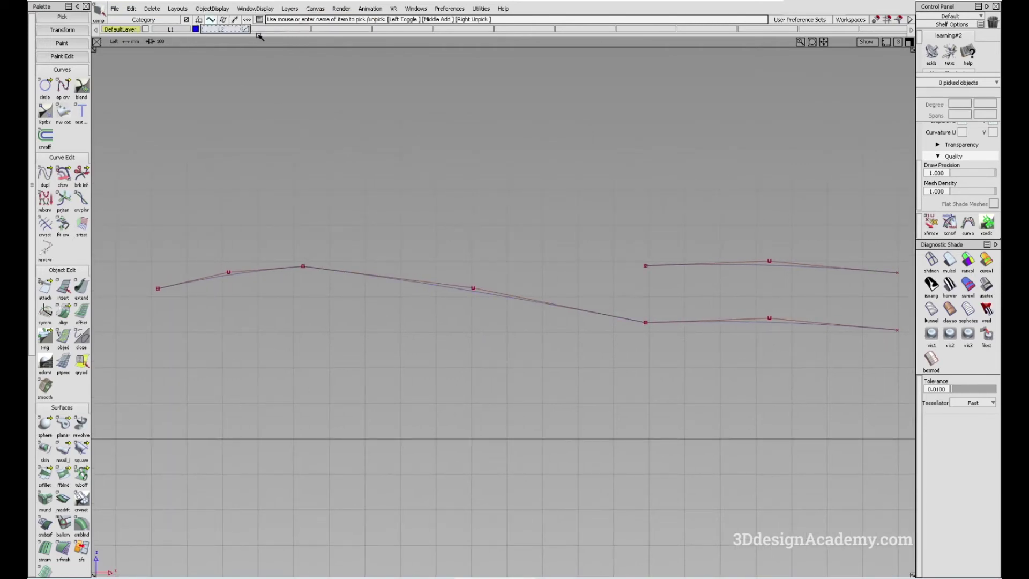
left_click(177, 30)
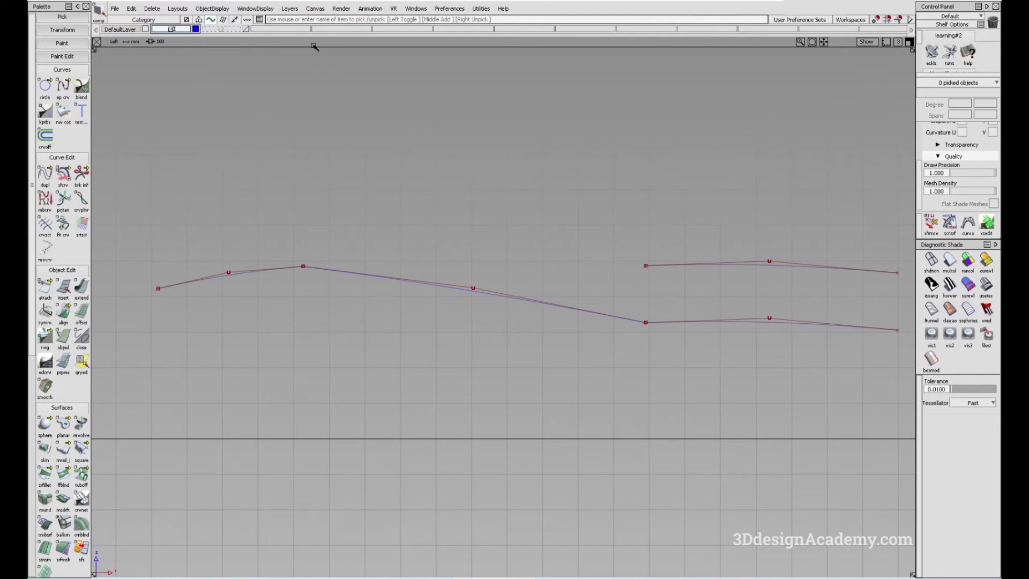
key("BackSpace")
key("BackSpace")
type("T")
type("Transform Cruve")
key("Return")
type("rve")
key("Return")
Rename layer L2 "Stretch" and make DefaultLayer the active layer.
left_click(237, 31)
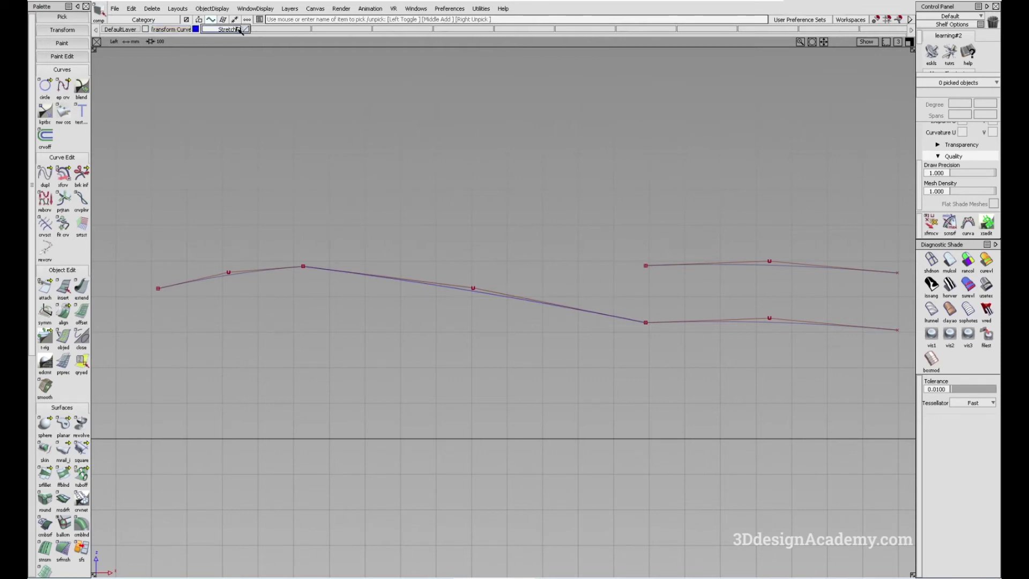
key("Return")
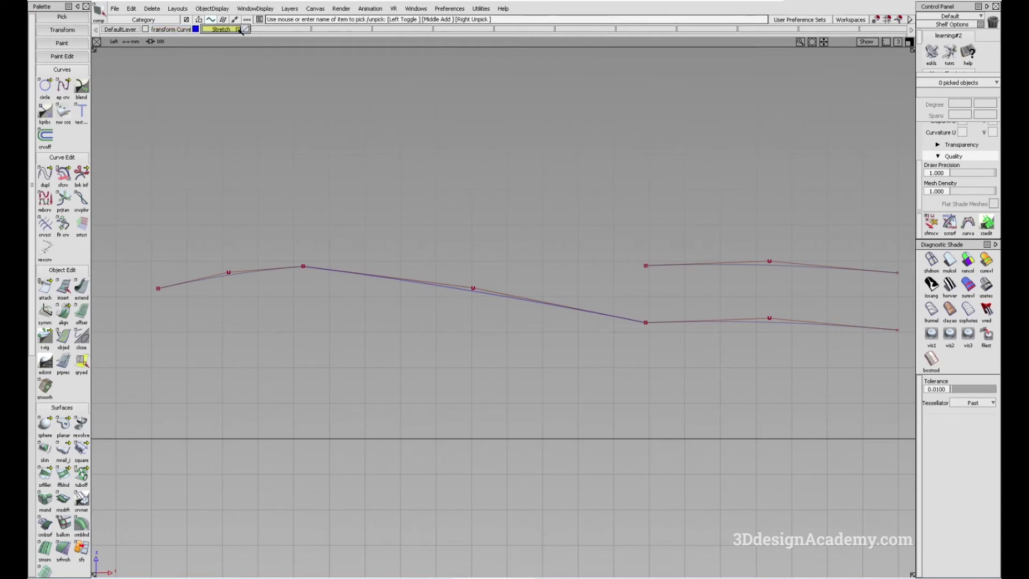
left_click(124, 30)
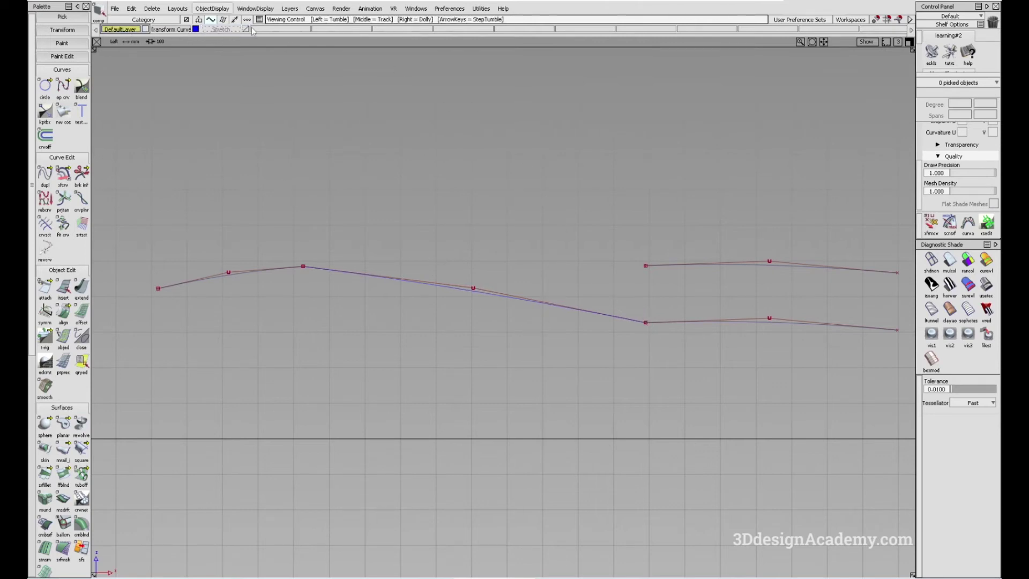
Colour the Stretch layer red and leave it hidden.
left_click(247, 31)
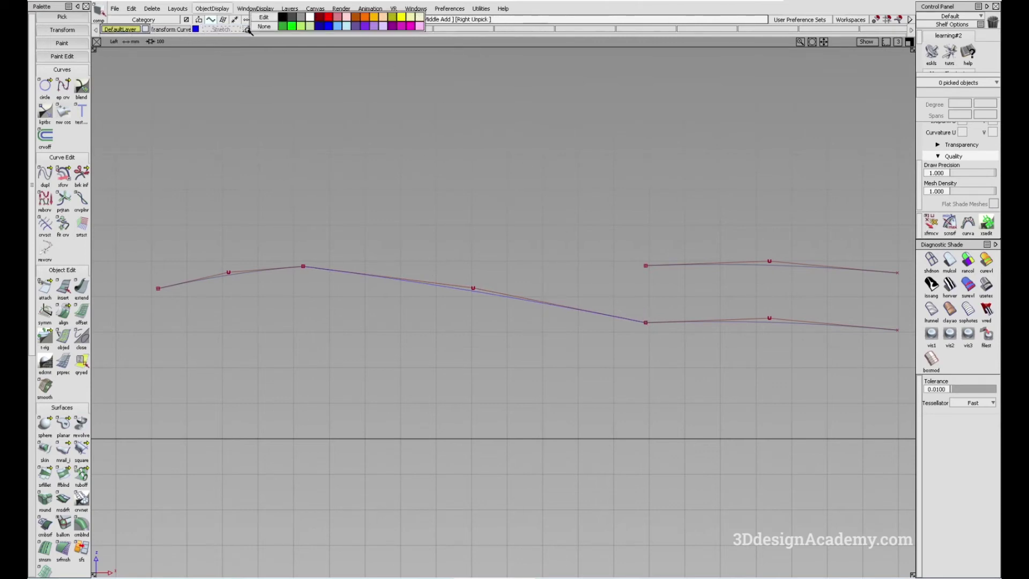
left_click(332, 18)
middle_click_drag(427, 250, 395, 245, "alt+shift")
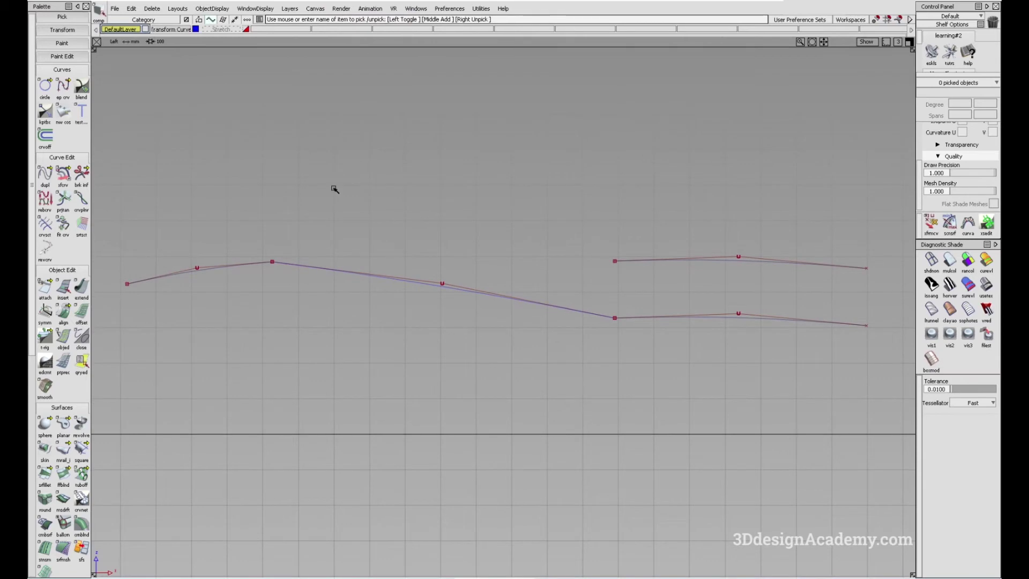
left_click(246, 29)
left_click(246, 30)
middle_click_drag(558, 305, 545, 295, "alt+shift")
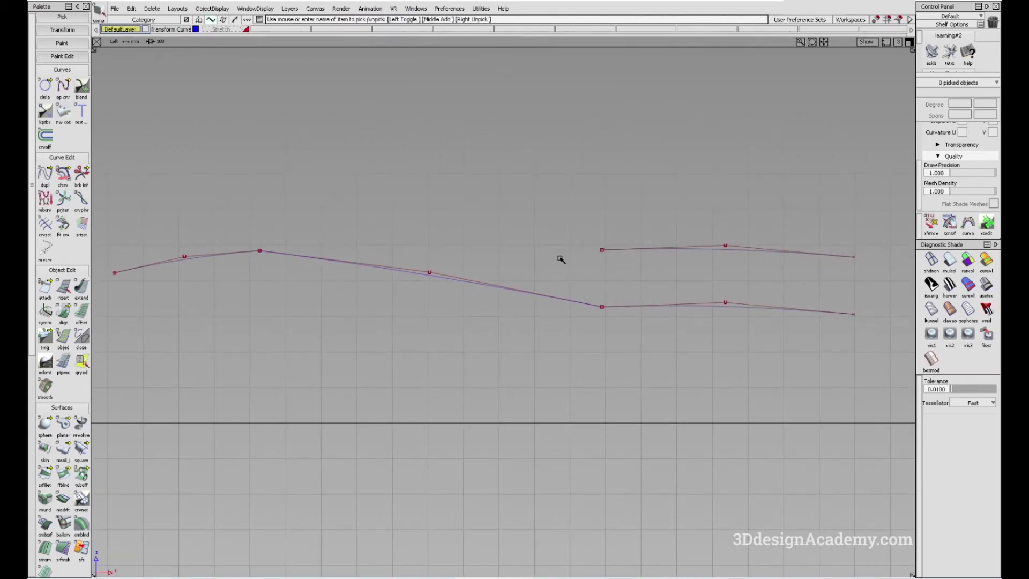
Rotate and scale the blue middle curve with Transform Curve, snapping its right end to the start of the upper right curve.
left_click(63, 175)
left_click(584, 303)
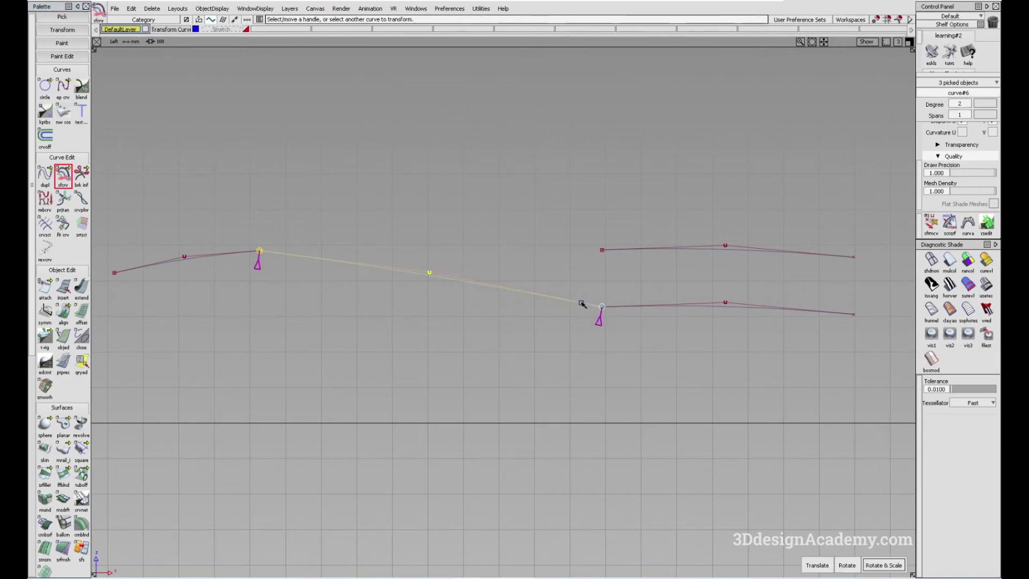
left_click(577, 240, "ctrl")
left_click(365, 424)
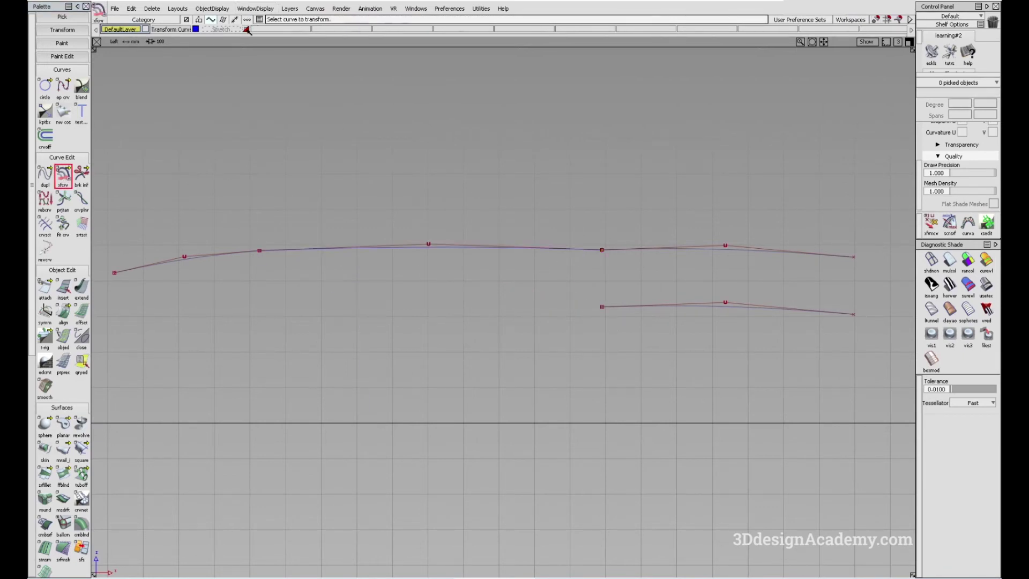
Show the Stretch layer and use the Stretch tool to snap the red curve's right end to the upper right curve's start.
left_click(246, 30)
left_click_drag(64, 179, 113, 178)
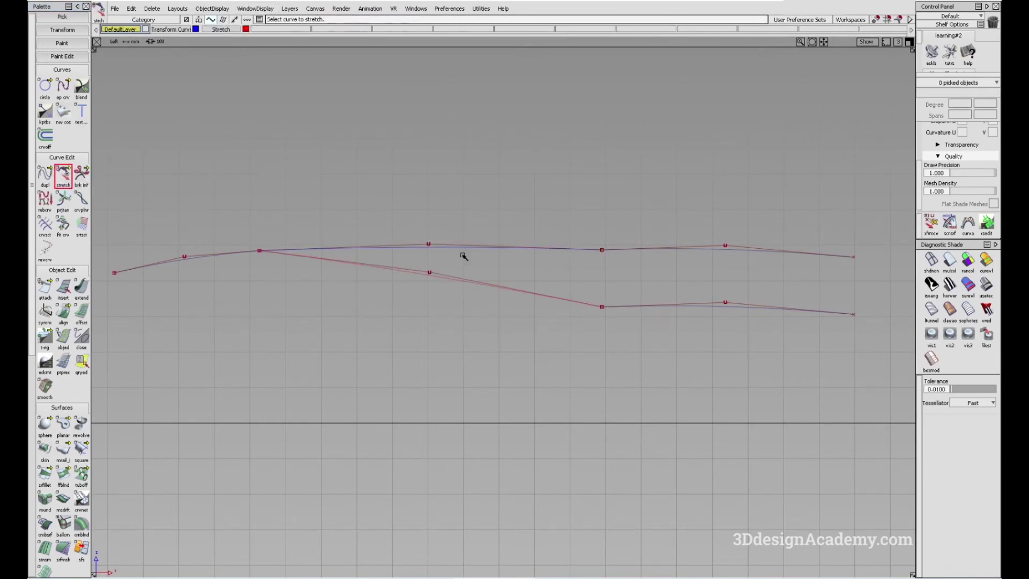
left_click(577, 304)
left_click(590, 231, "ctrl")
Compare the stretched curve with the transformed curve up close around their middle CVs.
left_click(428, 247, "alt+shift")
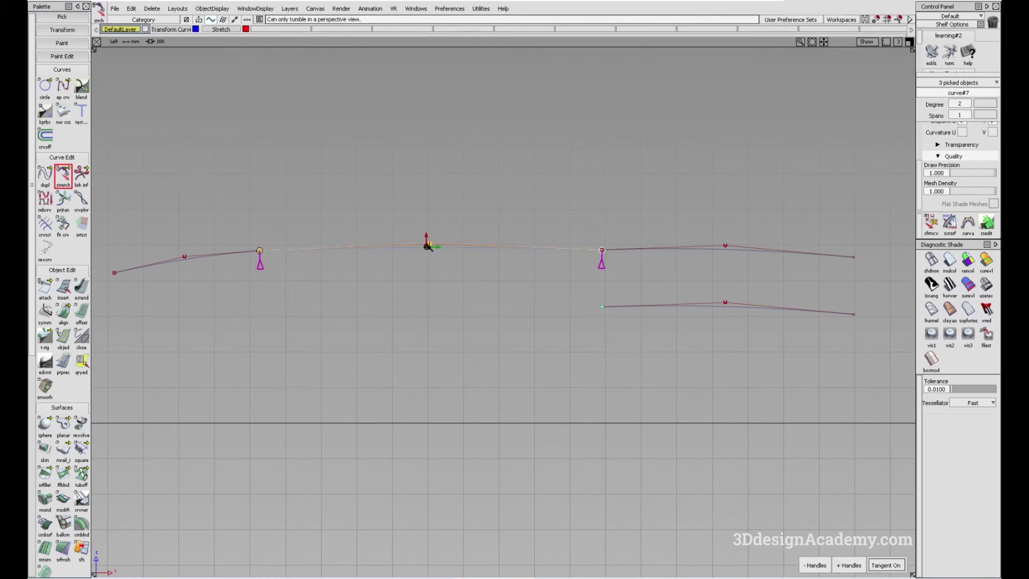
right_click_drag(427, 247, 647, 228, "alt+shift")
mouse_move(467, 251)
right_mouse_down("alt+shift")
mouse_move(483, 287)
mouse_move(571, 265)
mouse_move(437, 308)
right_mouse_up("alt+shift")
right_click_drag(427, 253, 448, 255, "alt+shift")
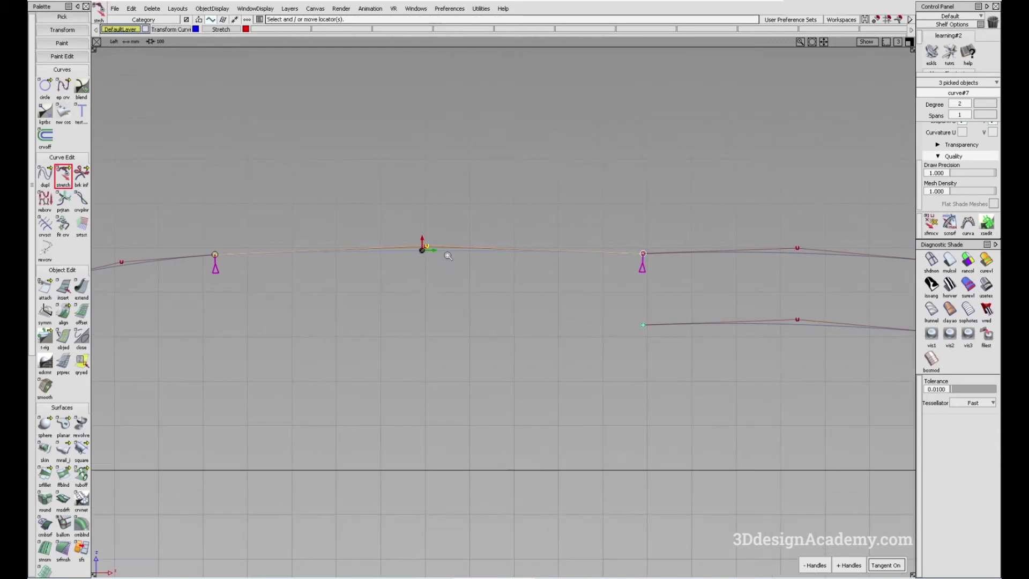
left_click_drag(476, 365, 452, 293, "ctrl+shift")
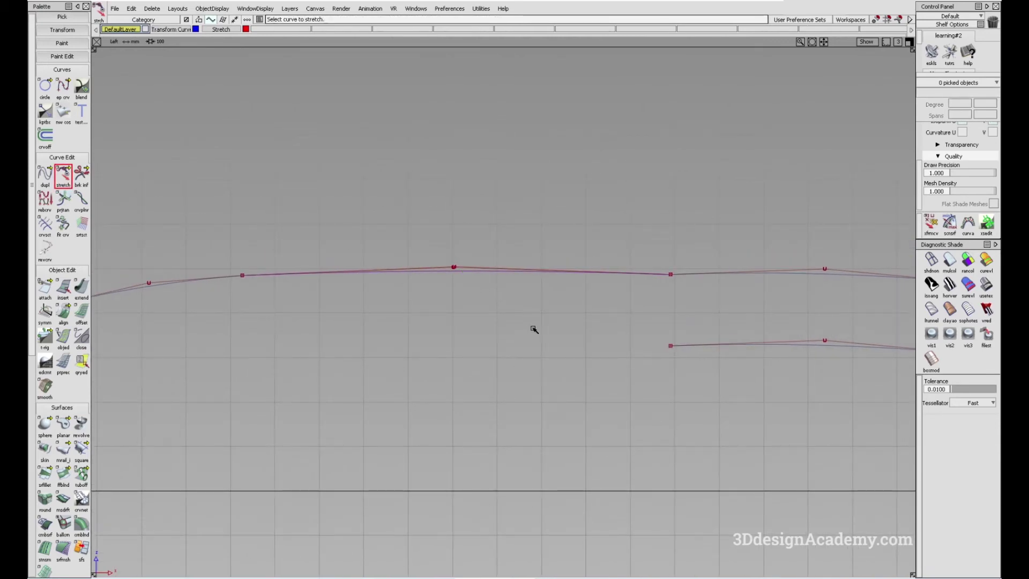
left_click_drag(542, 402, 530, 262, "ctrl+shift")
left_click(453, 268)
right_click_drag(455, 270, 734, 228, "alt+shift")
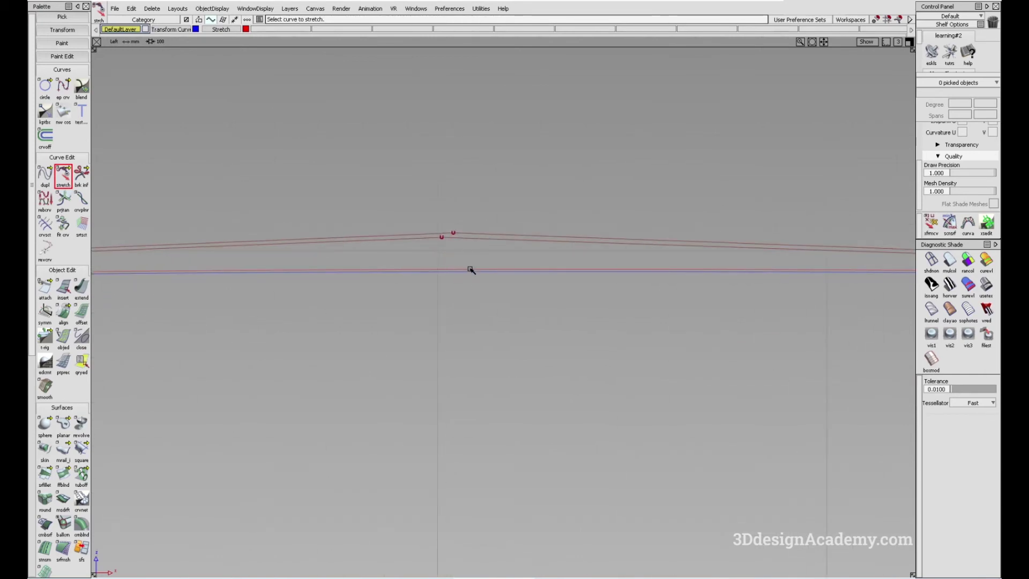
right_click_drag(471, 271, 518, 302, "alt+shift")
left_click_drag(348, 461, 326, 327, "ctrl+shift")
Measure the minimum and maximum deviation between the stretched and transformed curves with a curve-to-curve locator.
scroll(47, 544, "down", 8)
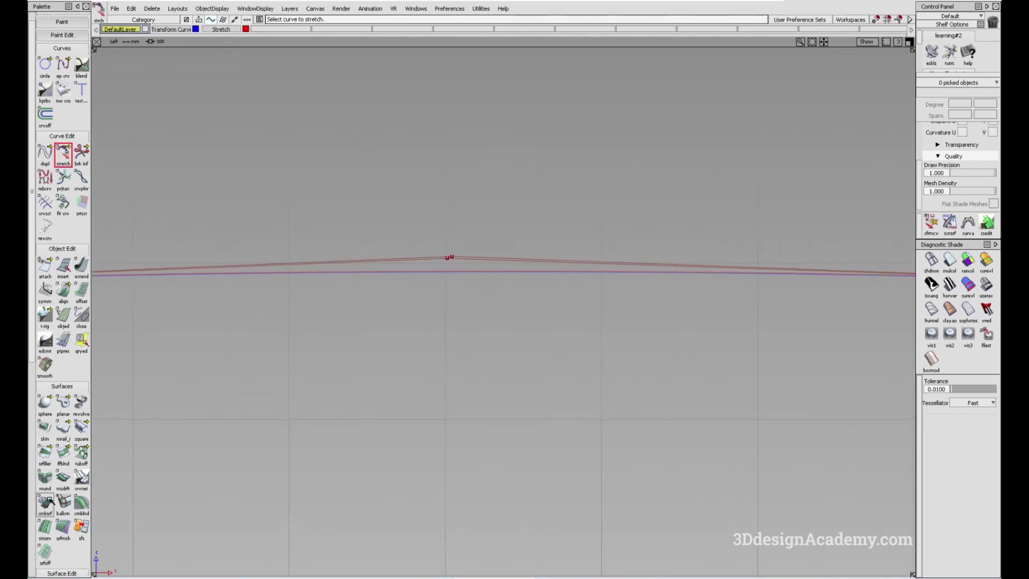
scroll(85, 492, "down", 2)
left_click_drag(45, 531, 101, 533)
right_click_drag(453, 274, 501, 270, "alt+shift")
left_click(501, 271)
left_click(500, 275)
right_click_drag(703, 283, 520, 340, "alt+shift")
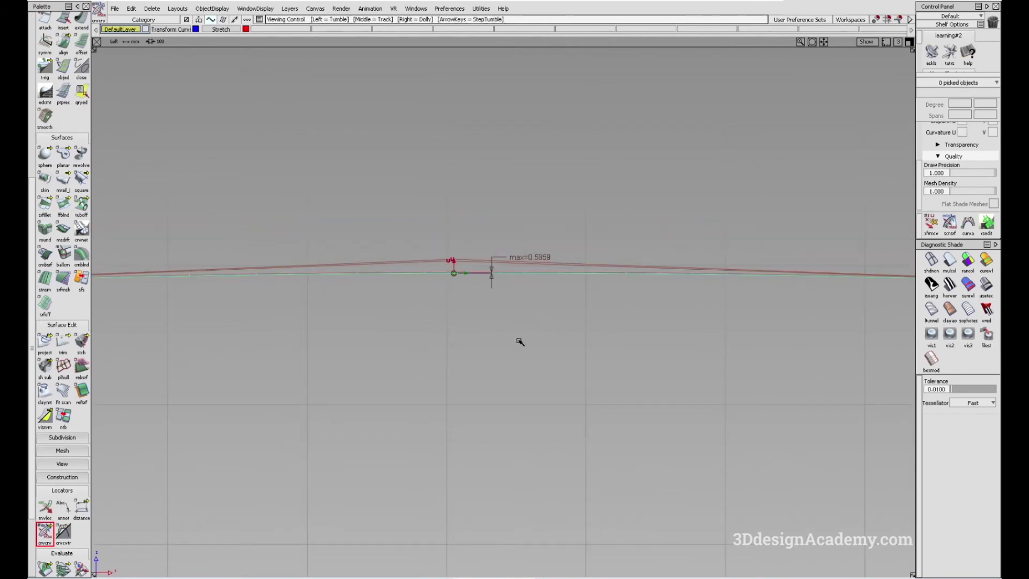
left_click_drag(517, 402, 541, 259, "ctrl+shift")
right_click_drag(616, 295, 485, 336, "alt+shift")
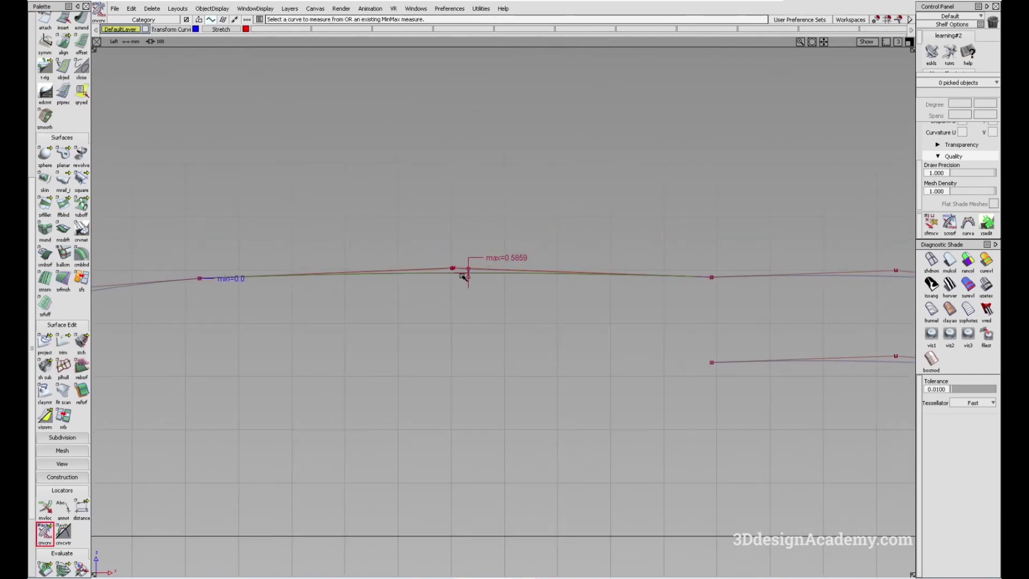
right_click_drag(632, 276, 515, 307, "alt+shift")
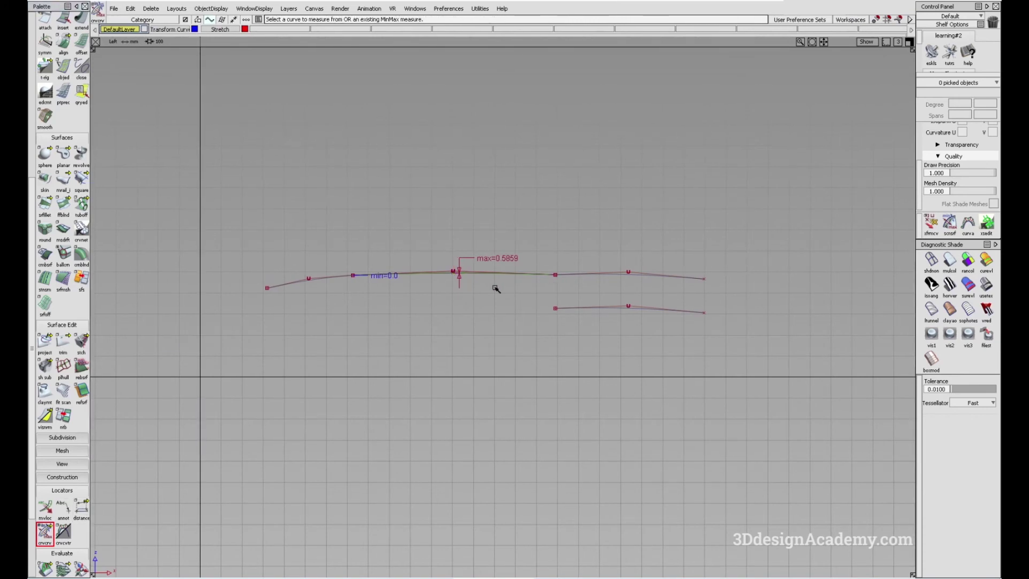
Measure the distance between the two ends of the overlapping middle curves with a distance locator.
left_click(81, 508)
left_click(352, 275)
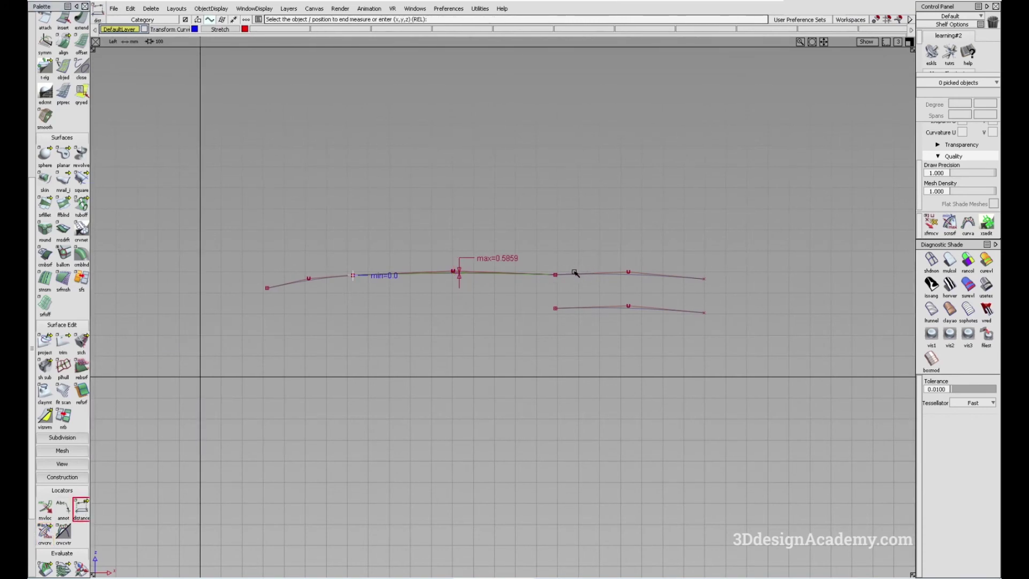
left_click(562, 271)
scroll(453, 270, "up", 3)
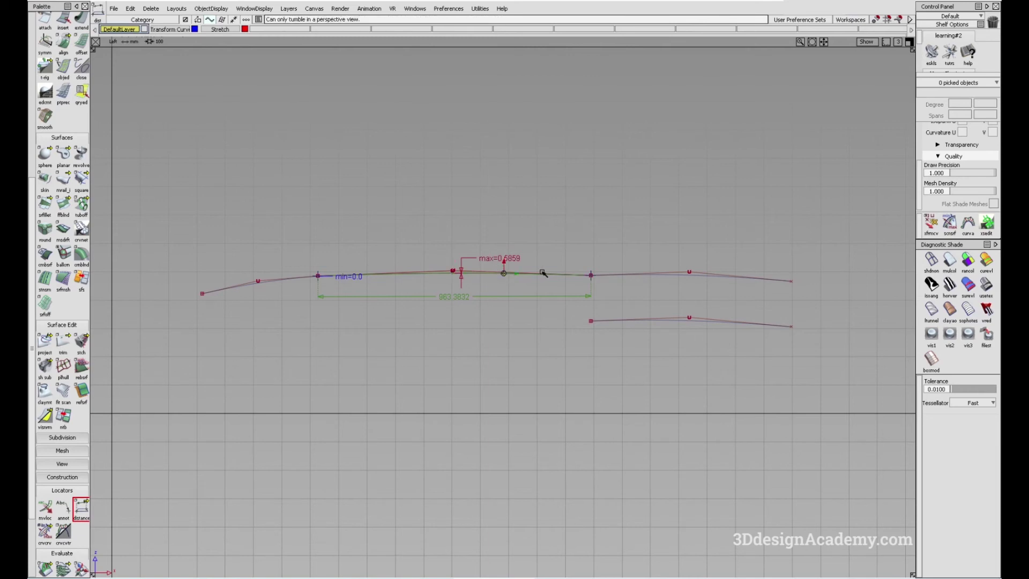
right_click_drag(504, 272, 605, 297, "alt+shift")
middle_click_drag(604, 297, 593, 304, "alt+shift")
Delete the two overlapping middle curves and their measurement locators.
left_click_drag(586, 372, 555, 270, "ctrl+shift")
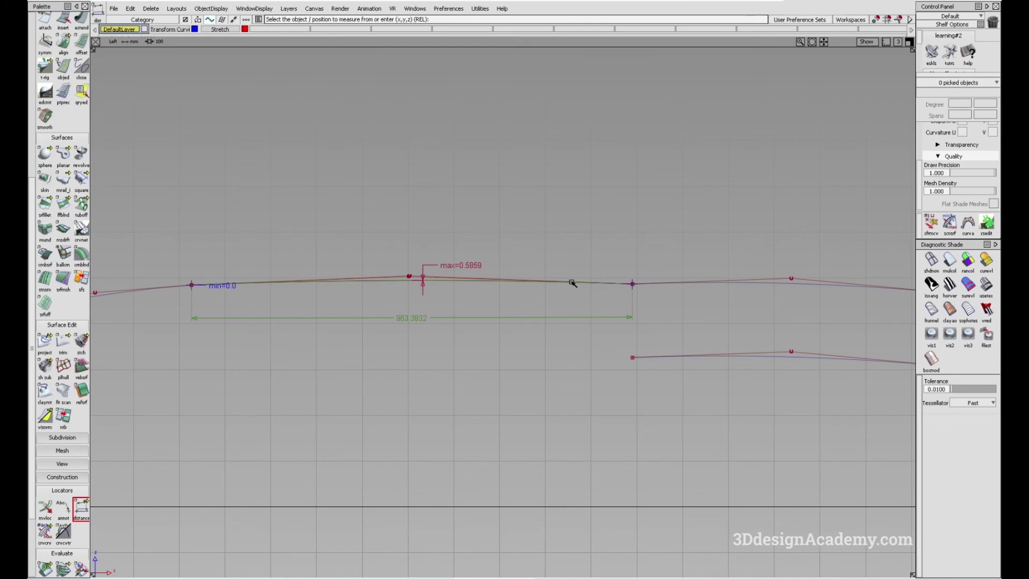
middle_click_drag(442, 422, 487, 428, "alt+shift")
left_click_drag(478, 383, 477, 273, "ctrl+shift")
left_click_drag(445, 259, 539, 331, "ctrl+shift")
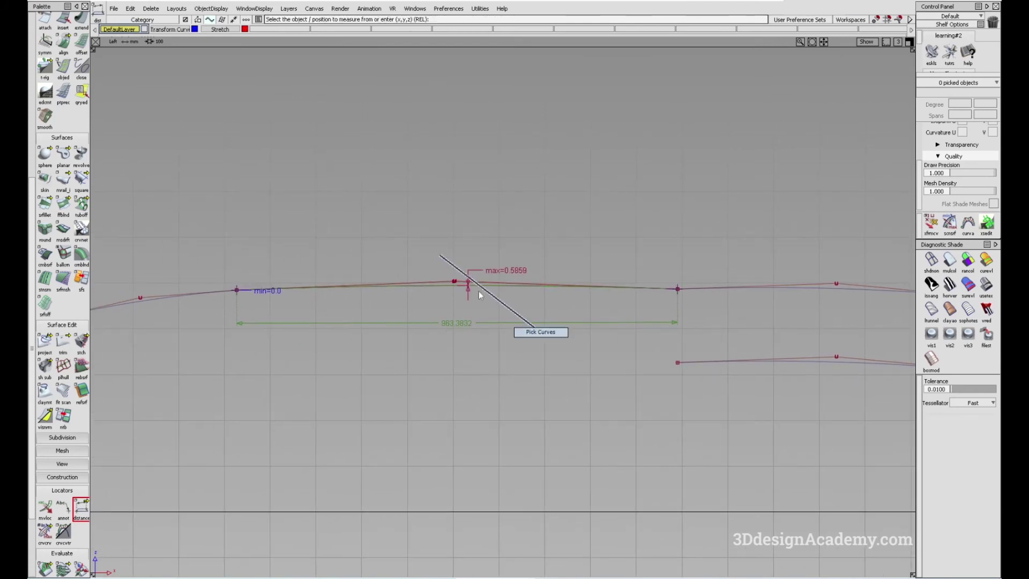
left_click_drag(492, 256, 566, 348)
key("Delete")
Draw a degree-2 edit-point curve from the left curve's end to the lower right curve's start.
scroll(64, 75, "up", 2)
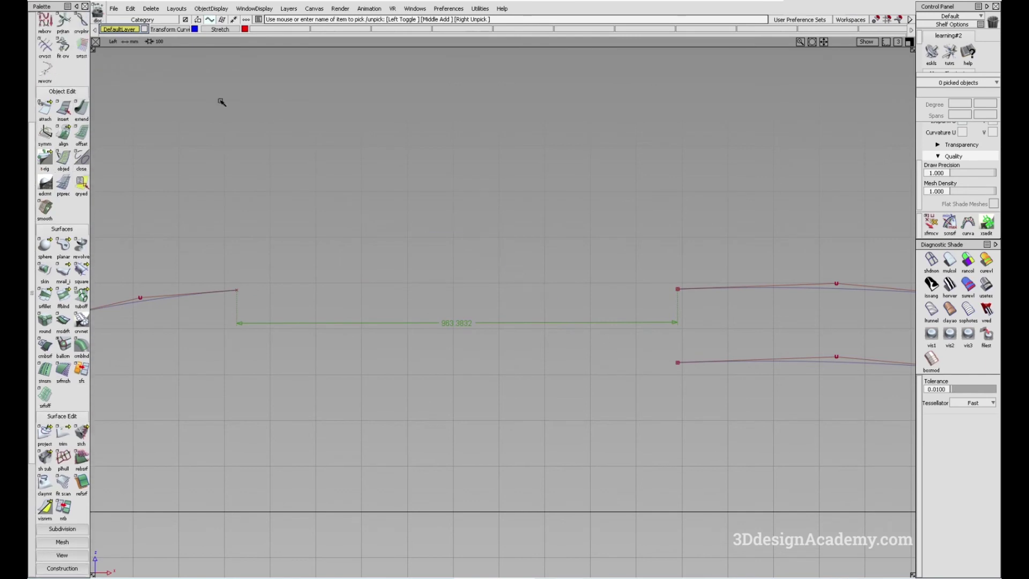
scroll(65, 81, "up", 5)
left_click(63, 60)
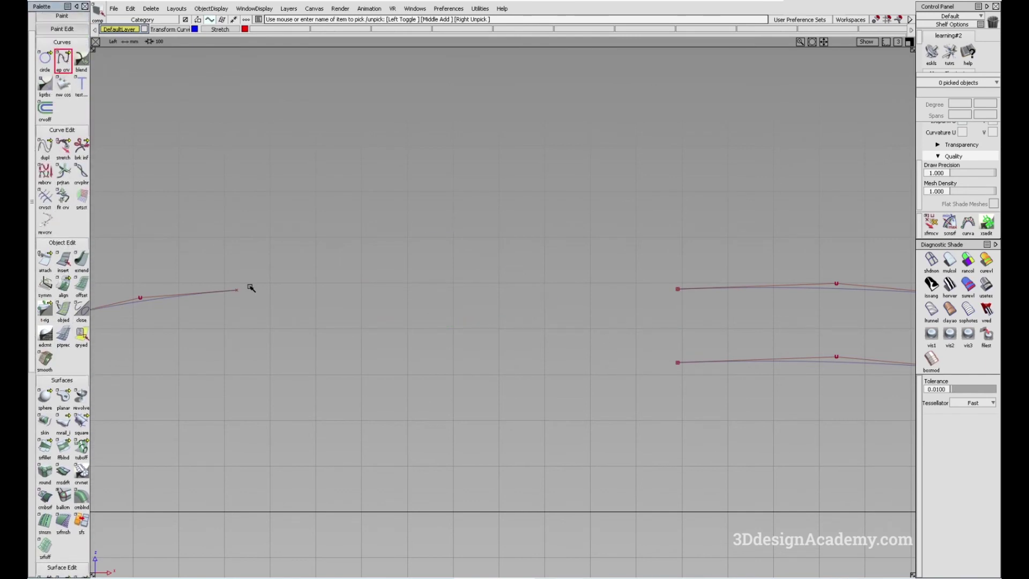
left_click(236, 290)
left_click(678, 363)
Raise the new curve's middle CV well above its ends to form a tall arch.
left_click_drag(345, 310, 392, 310, "ctrl+shift")
left_click_drag(423, 300, 496, 364)
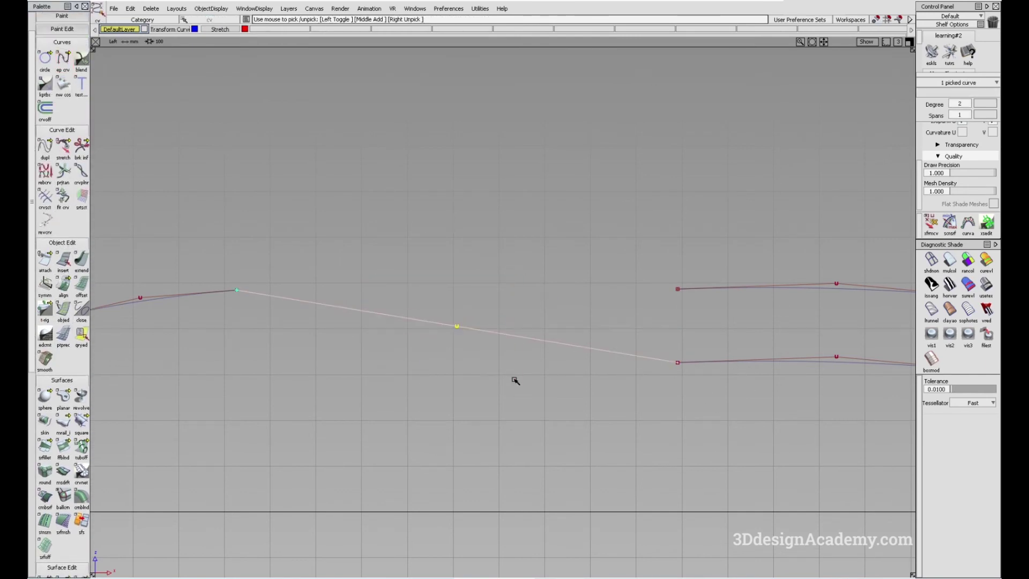
middle_click_drag(559, 420, 586, 505, "ctrl+shift")
left_click_drag(520, 487, 529, 238)
left_click_drag(530, 445, 521, 250, "ctrl+shift")
Assign the arched curve to the Transform Curve layer.
left_click_drag(506, 238, 485, 210, "ctrl+shift")
left_click_drag(484, 209, 538, 285)
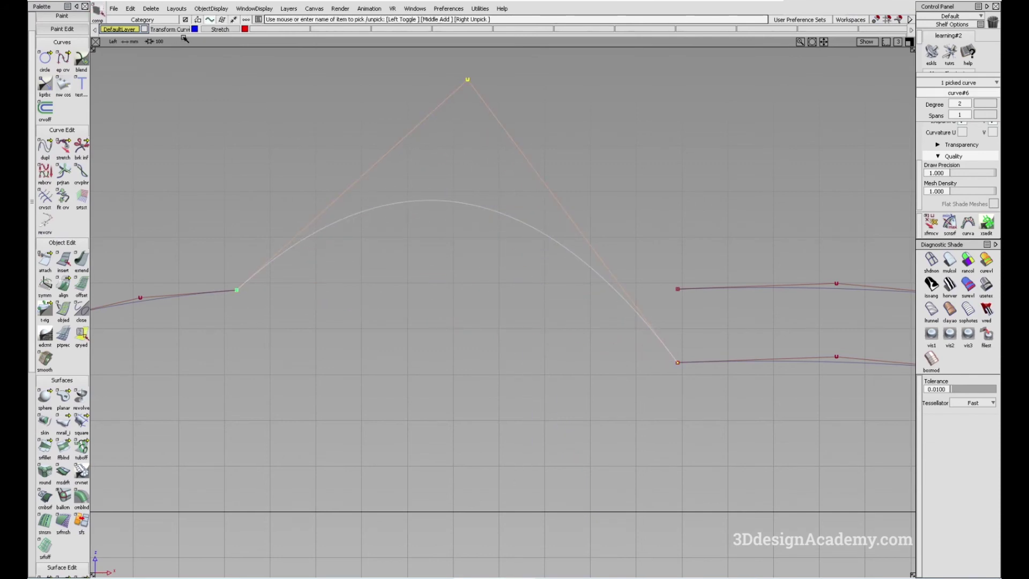
left_click_drag(183, 30, 184, 39)
Paste a copy of the arched curve onto the Stretch layer and hide that layer.
key("ctrl+c")
key("ctrl+v")
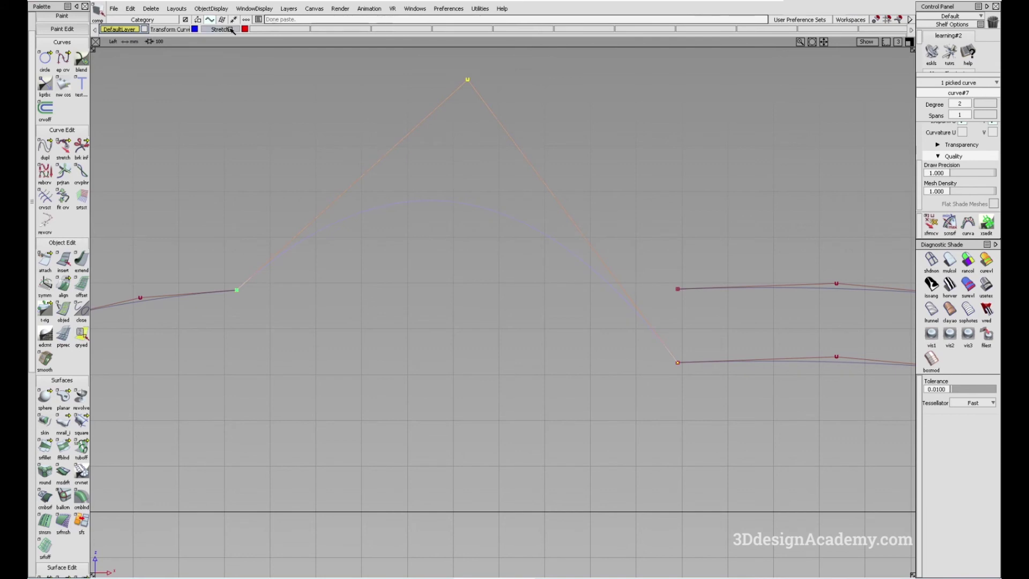
left_click(231, 30)
left_click(230, 39)
left_click(246, 30)
left_click_drag(492, 471, 474, 409, "ctrl+shift")
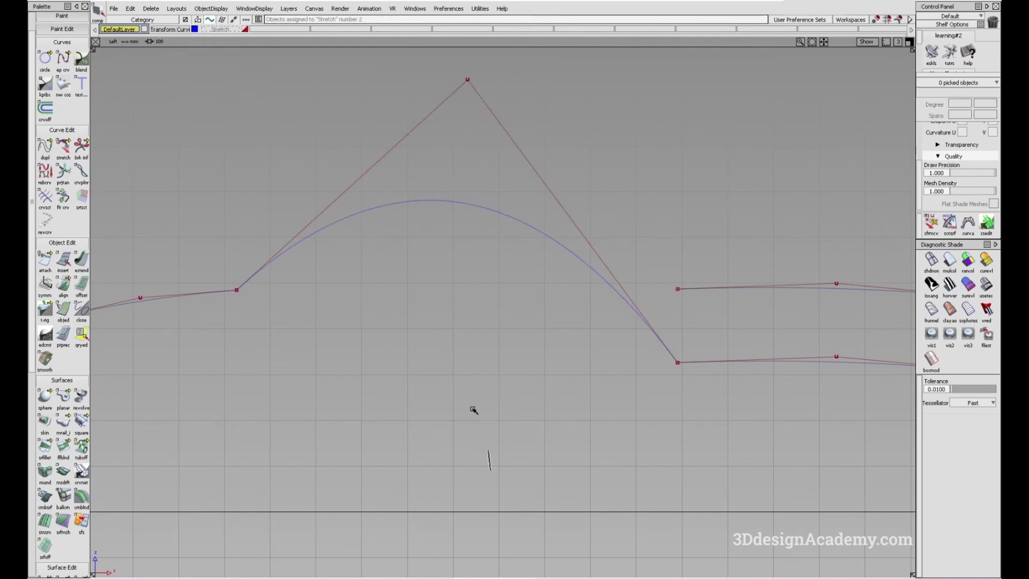
Rotate and scale the blue arched curve with Transform Curve, snapping its right end to the upper right curve's start.
left_click(63, 149)
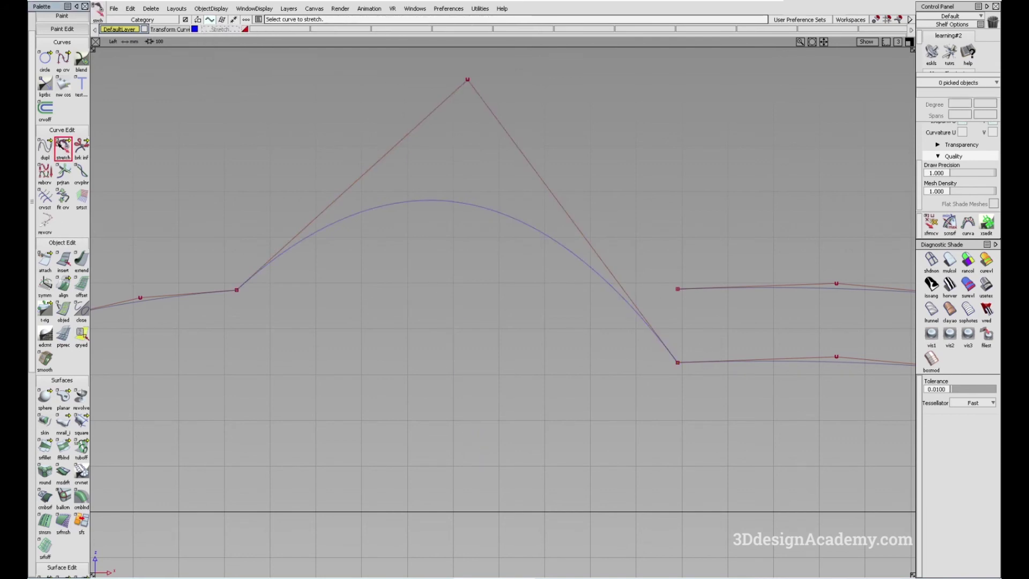
left_click_drag(61, 145, 99, 151)
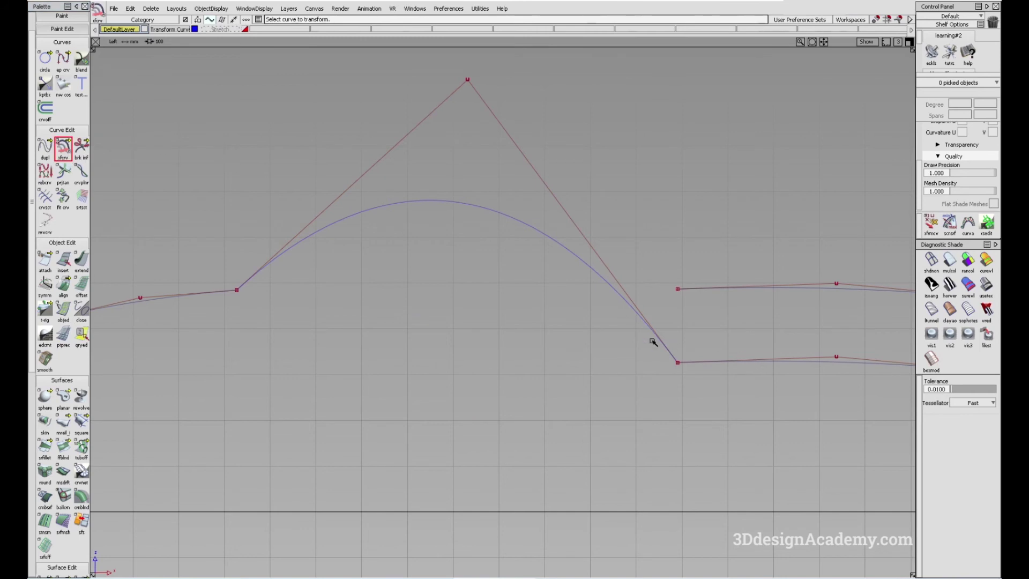
left_click(664, 342)
left_click_drag(665, 342, 670, 265)
left_click_drag(432, 378, 413, 316, "ctrl+shift")
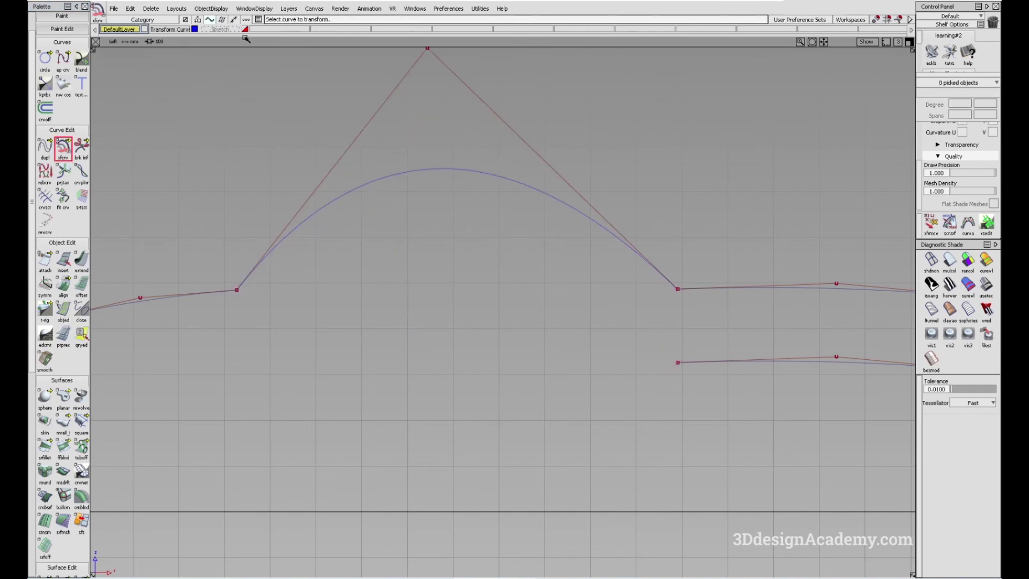
Show the Stretch layer and stretch the red arched curve, snapping its right end to the upper right curve's start for comparison.
left_click(246, 31)
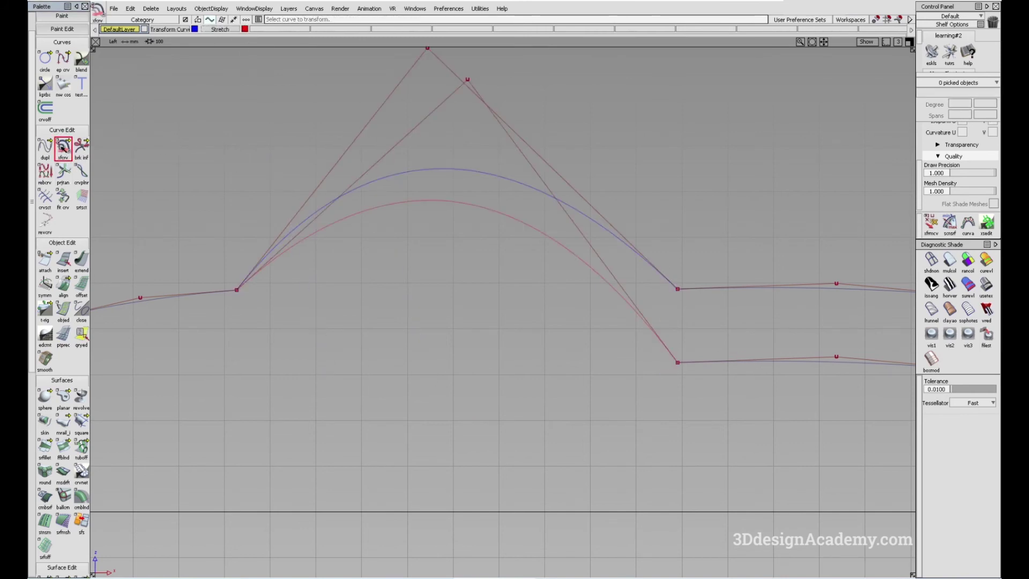
left_click_drag(63, 147, 119, 148)
left_click(674, 369)
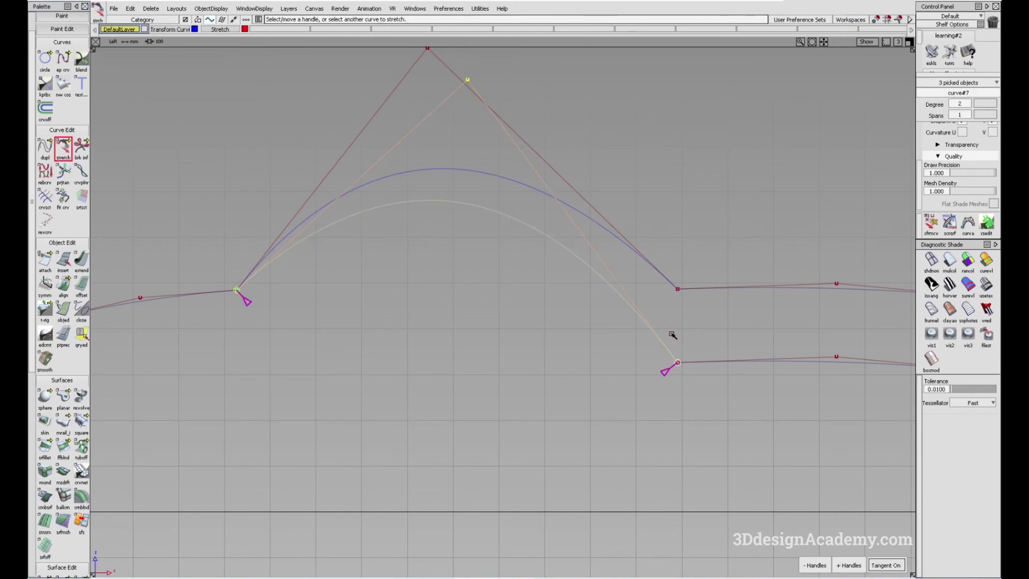
left_click_drag(671, 338, 695, 260)
middle_click_drag(620, 288, 630, 312, "alt+shift")
left_click_drag(589, 312, 571, 393, "ctrl+shift")
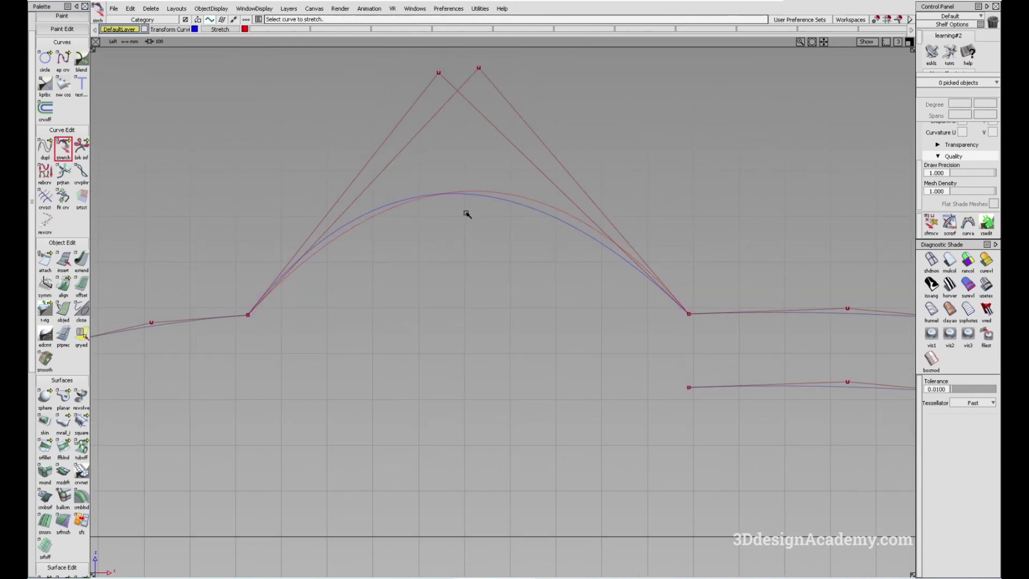
middle_click_drag(504, 220, 482, 247, "alt+shift")
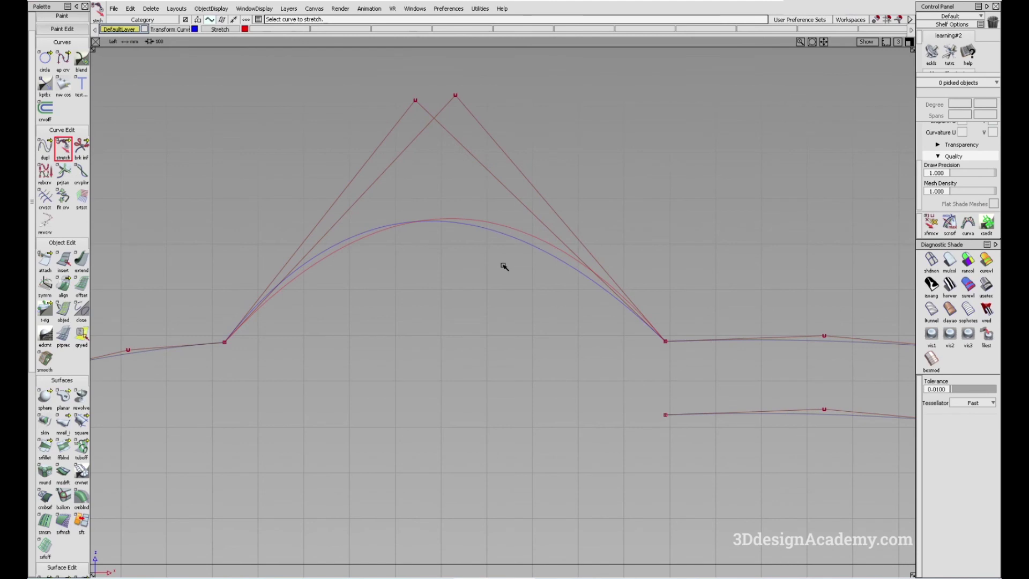